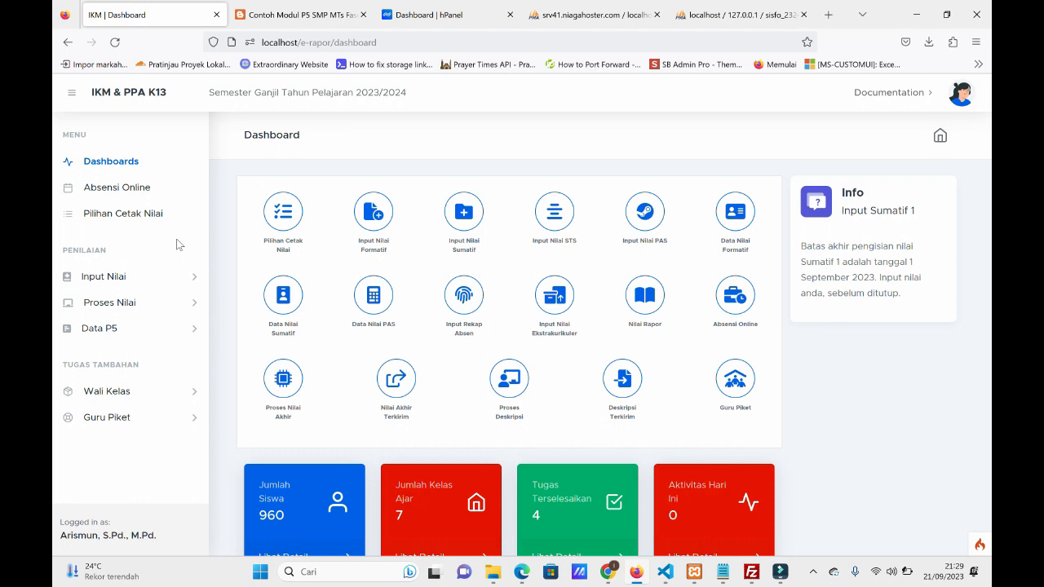
# Open the P5 project data page and list the projects for the theme Gaya Hidup Berkelanjutan.
pyautogui.click(131, 327)
pyautogui.click(112, 356)
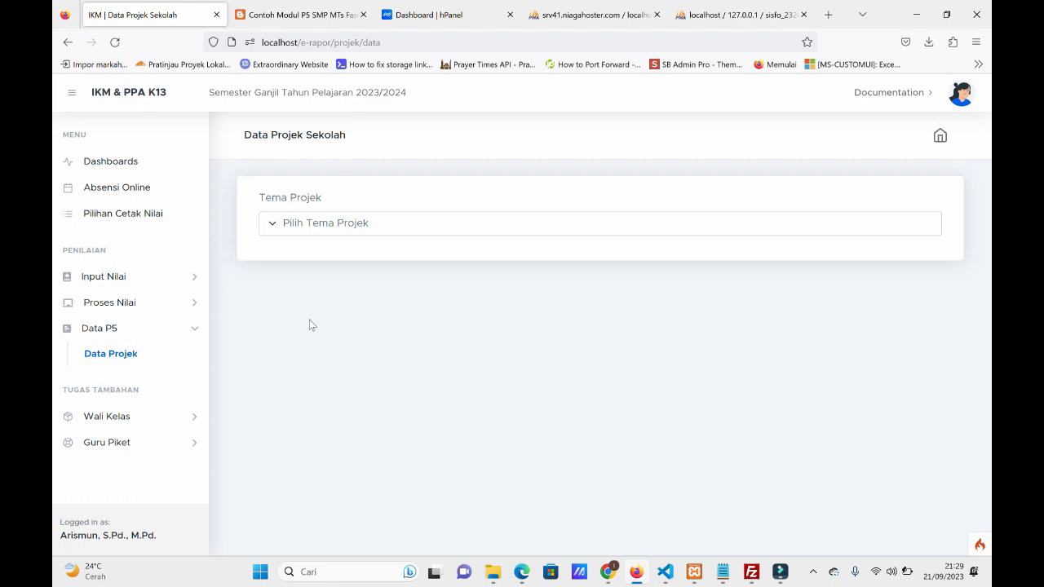
pyautogui.click(367, 227)
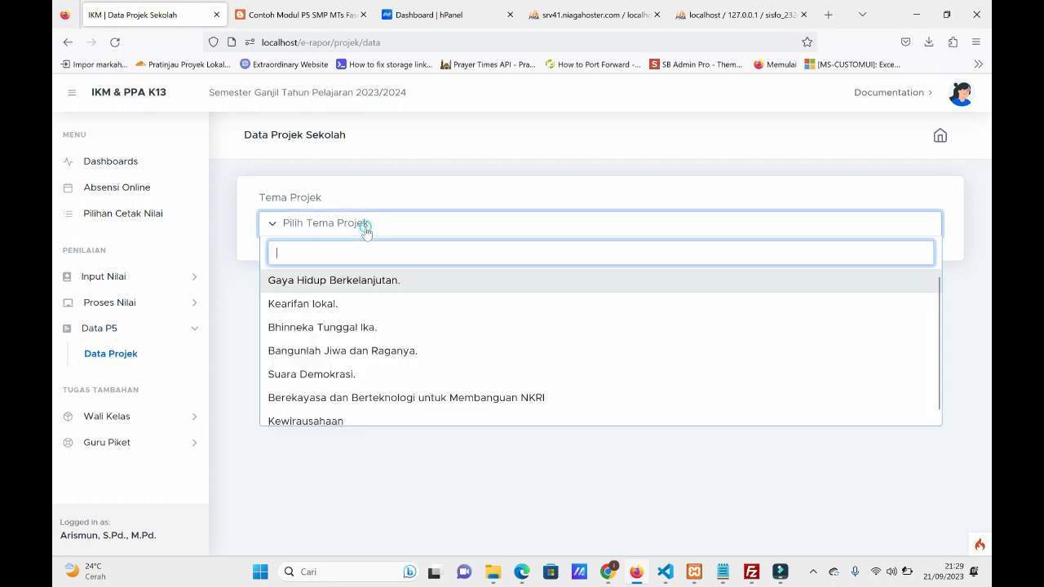
pyautogui.click(359, 282)
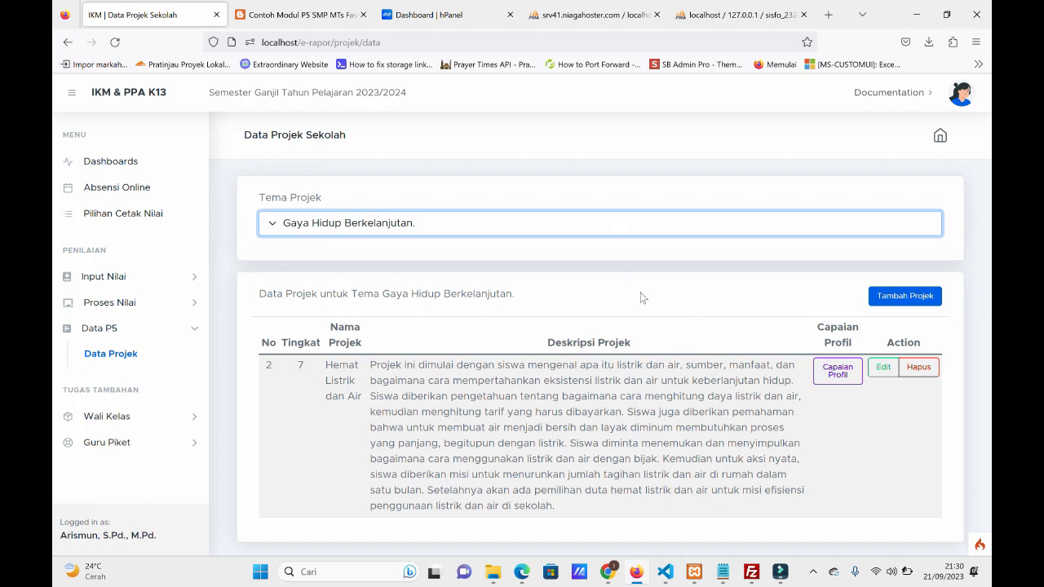
# View the blank new-project form, close it, and switch the project theme to Bangunlah Jiwa dan Raganya.
pyautogui.click(913, 298)
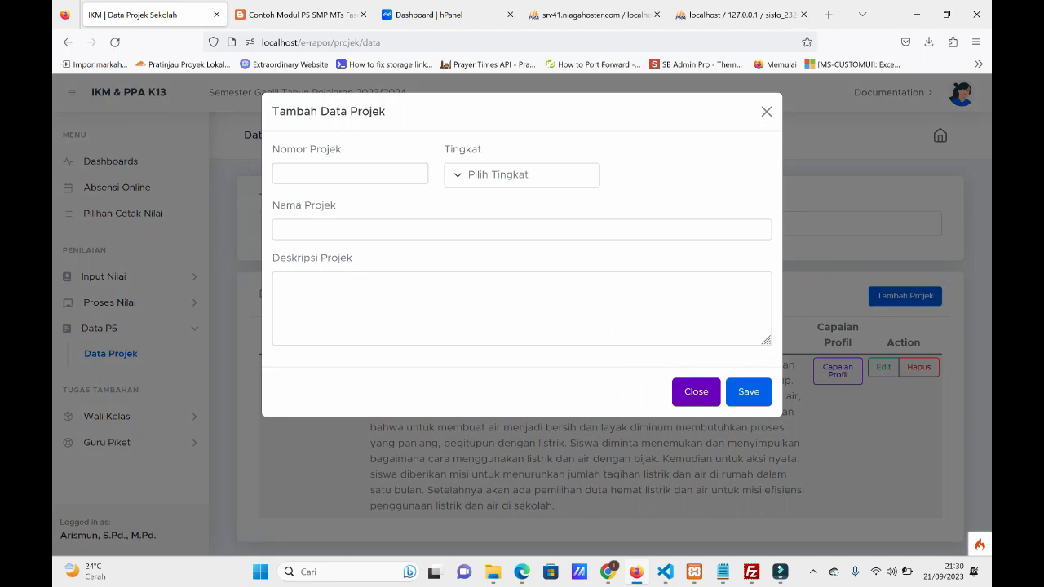
pyautogui.click(690, 391)
pyautogui.click(351, 222)
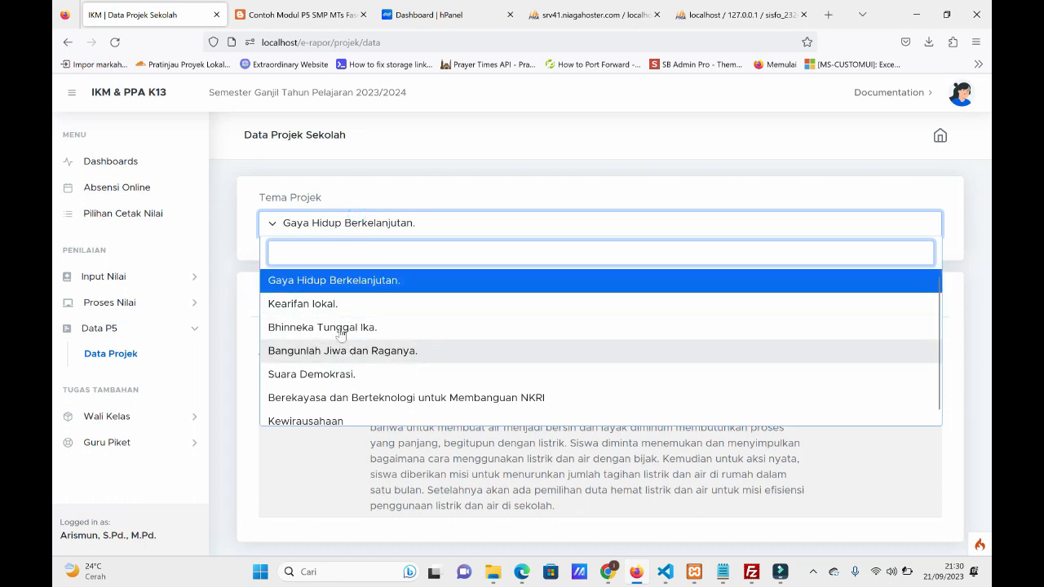
pyautogui.click(351, 351)
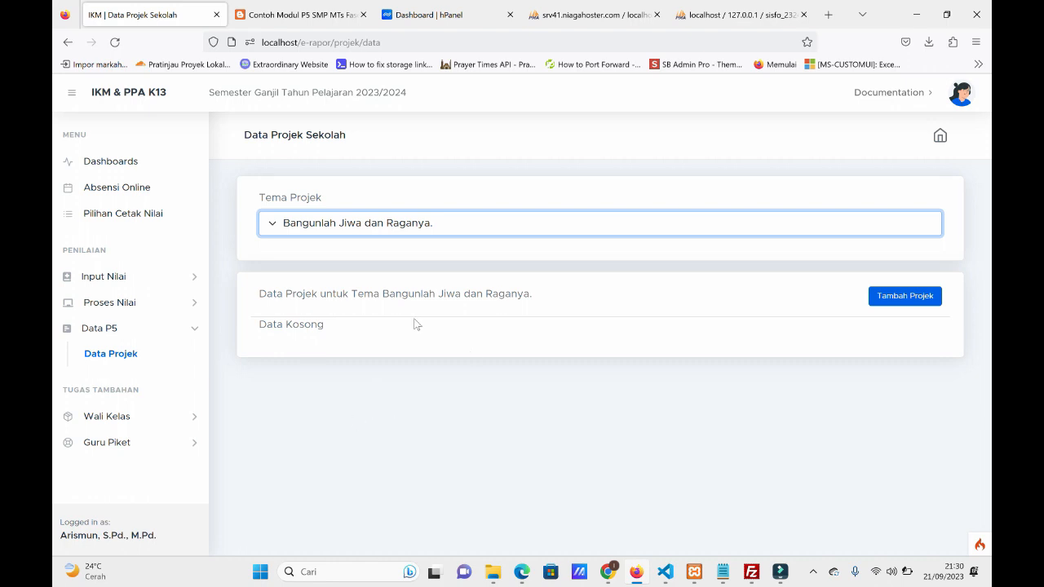
# Start a new project entry with number 1 and level Kelas 8, then close the form without saving.
pyautogui.click(903, 304)
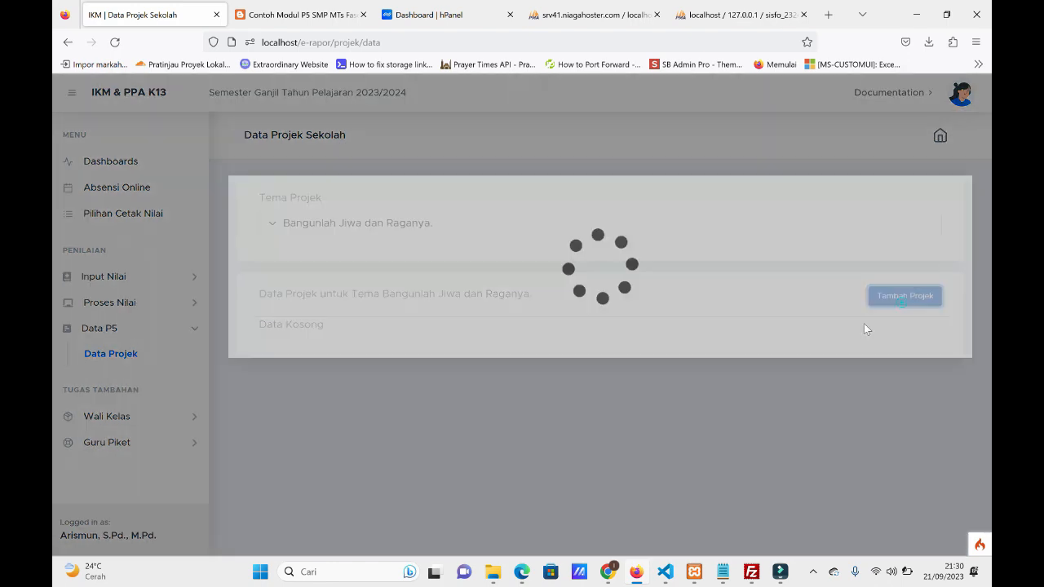
pyautogui.click(349, 173)
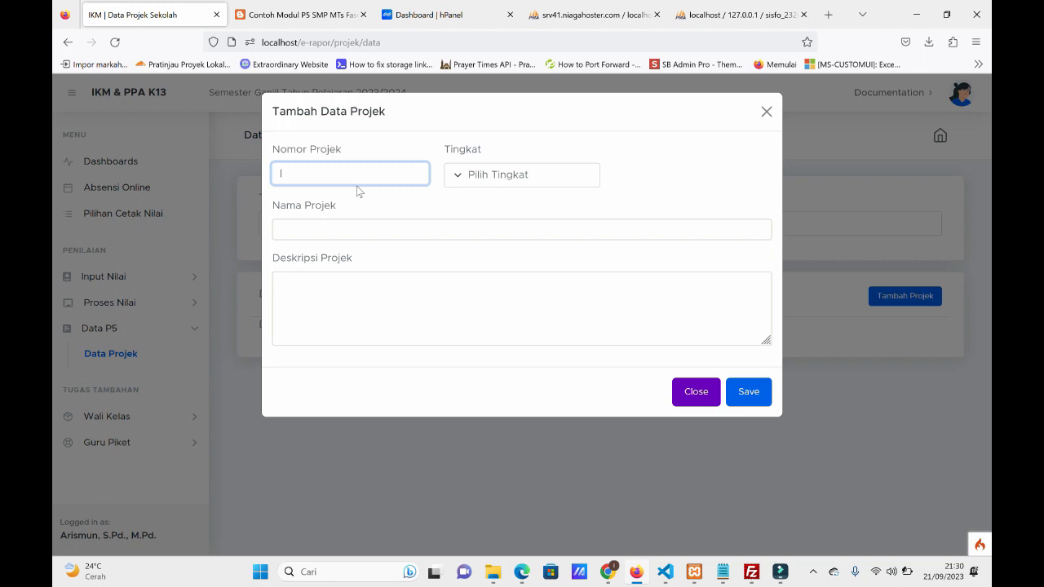
pyautogui.write('1')
pyautogui.click(538, 176)
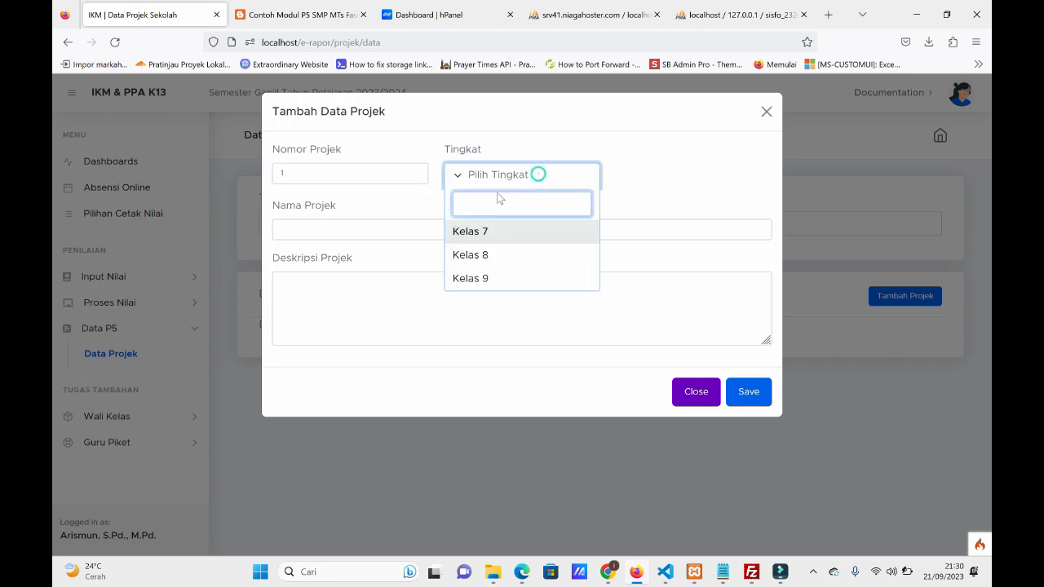
pyautogui.click(494, 261)
pyautogui.click(346, 233)
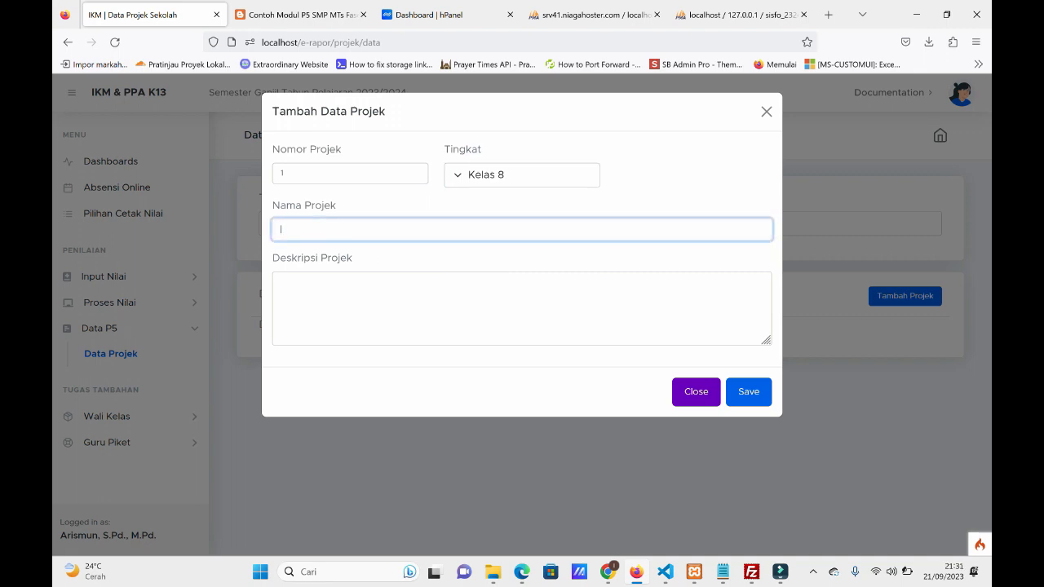
pyautogui.click(319, 301)
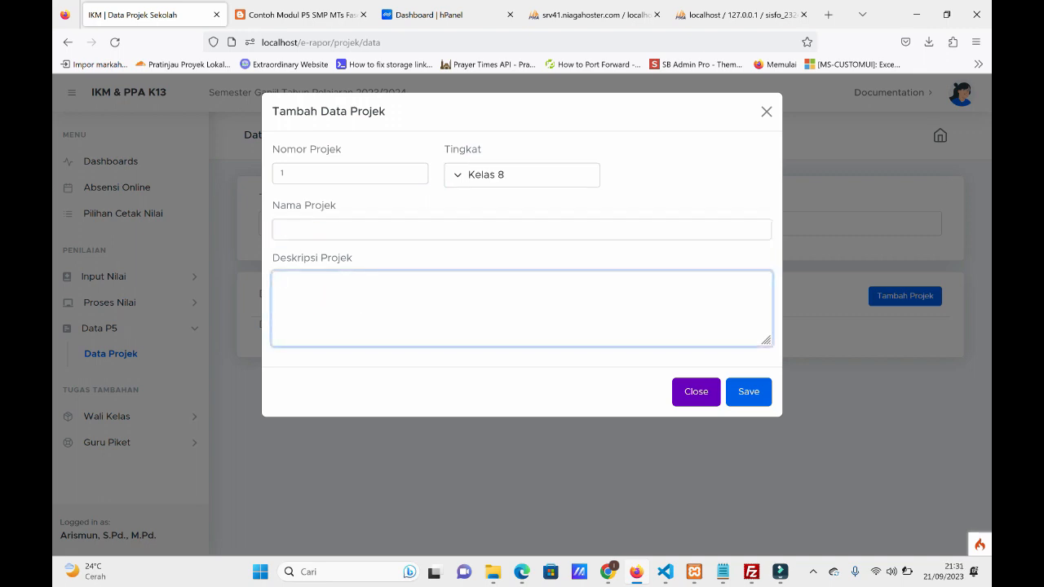
pyautogui.click(698, 393)
# Return to the theme Gaya Hidup Berkelanjutan and examine the listed project's name and description.
pyautogui.click(372, 226)
pyautogui.click(360, 286)
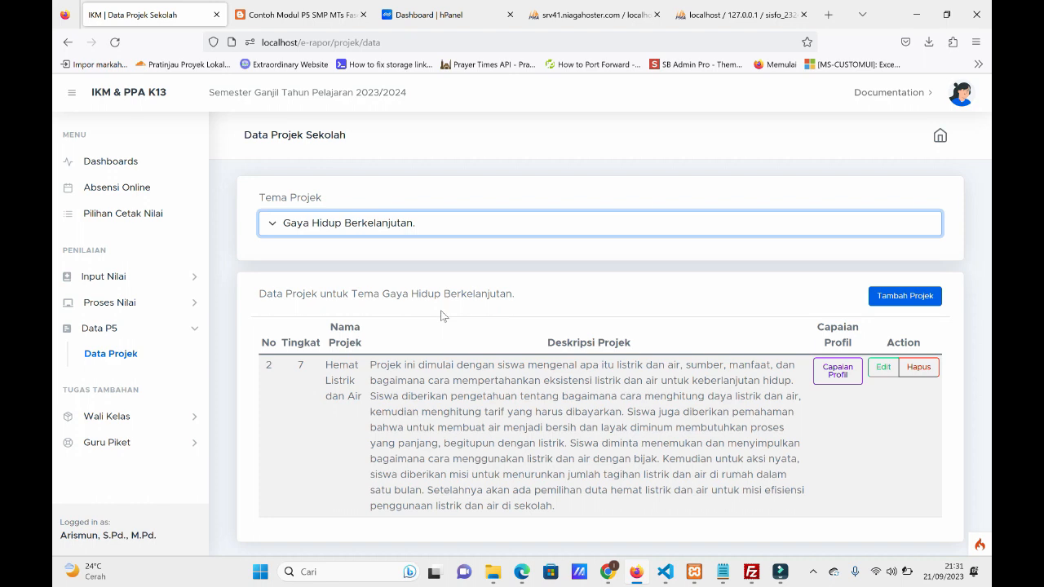
pyautogui.moveTo(326, 365); pyautogui.dragTo(364, 401)
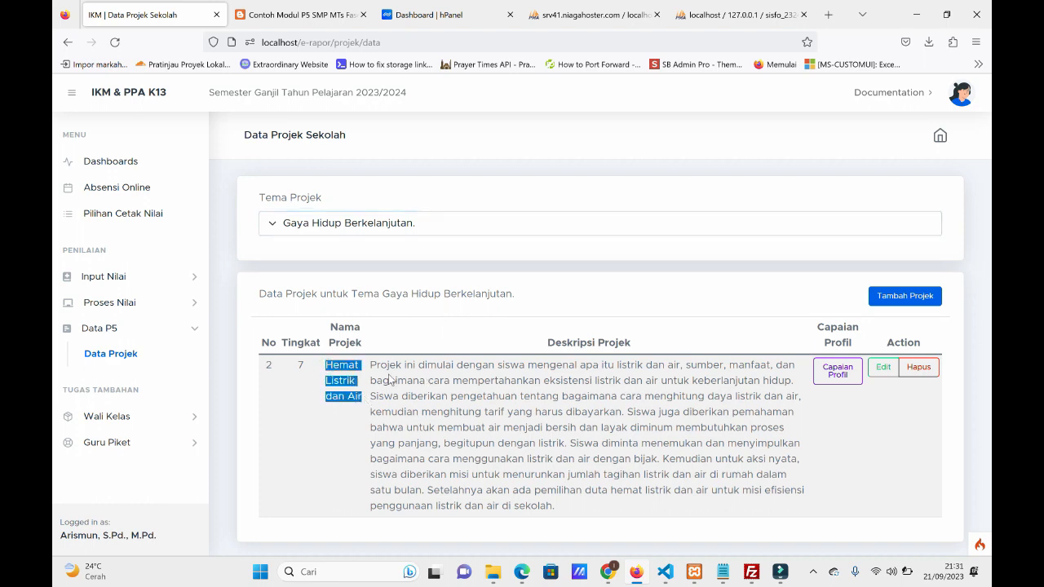
pyautogui.moveTo(371, 365); pyautogui.dragTo(637, 507)
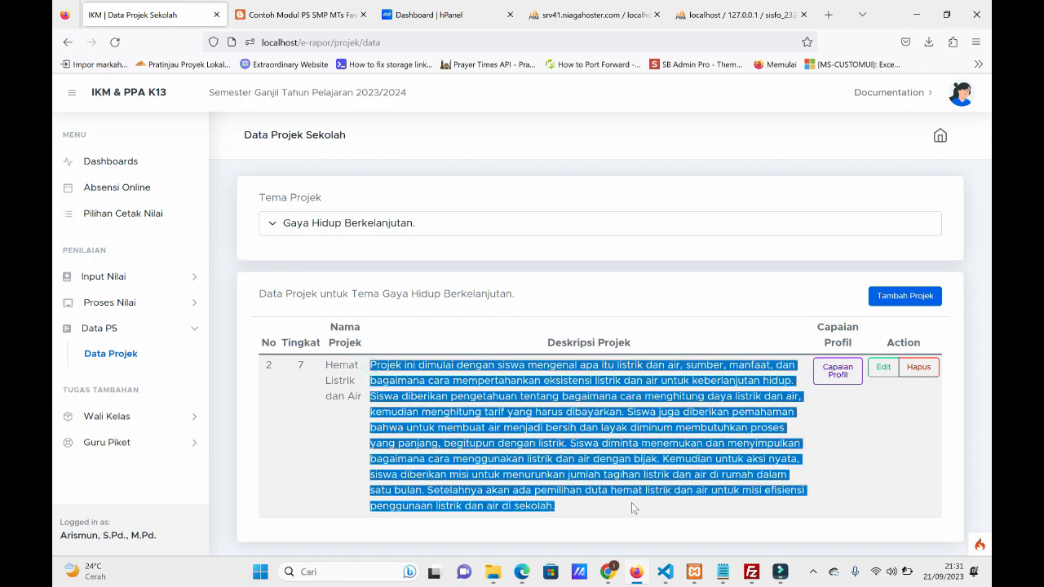
pyautogui.click(506, 356)
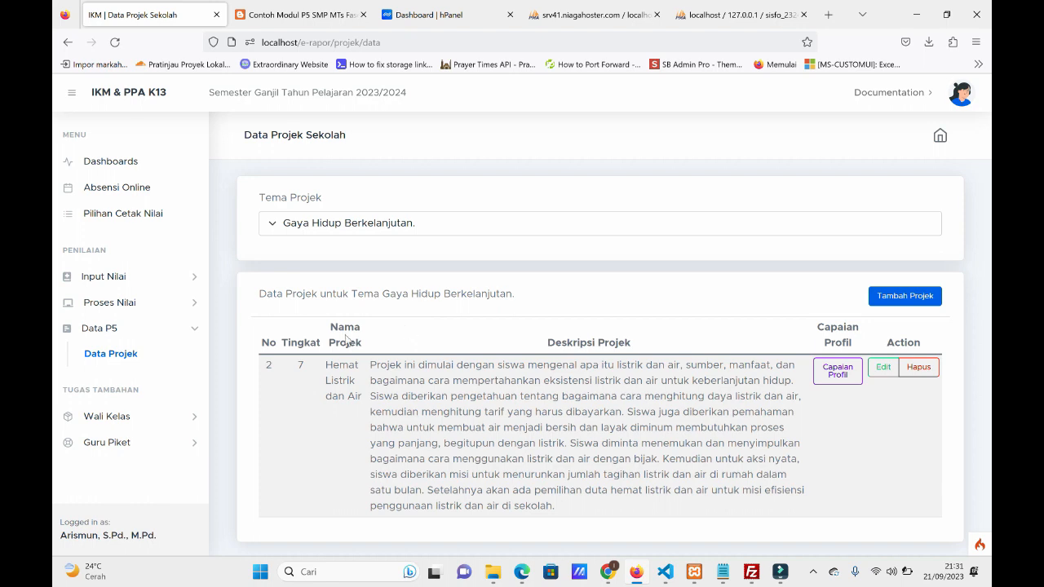
# Open the profile achievements of the project Hemat Listrik dan Air and look through its list.
pyautogui.click(835, 380)
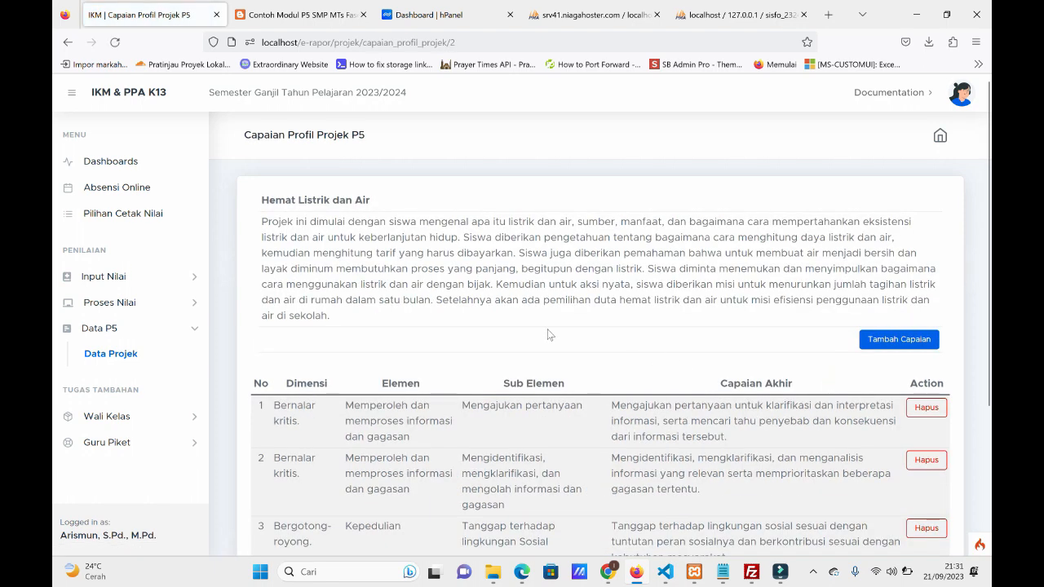
pyautogui.scroll(-2, 549, 334)
pyautogui.scroll(1, 393, 310)
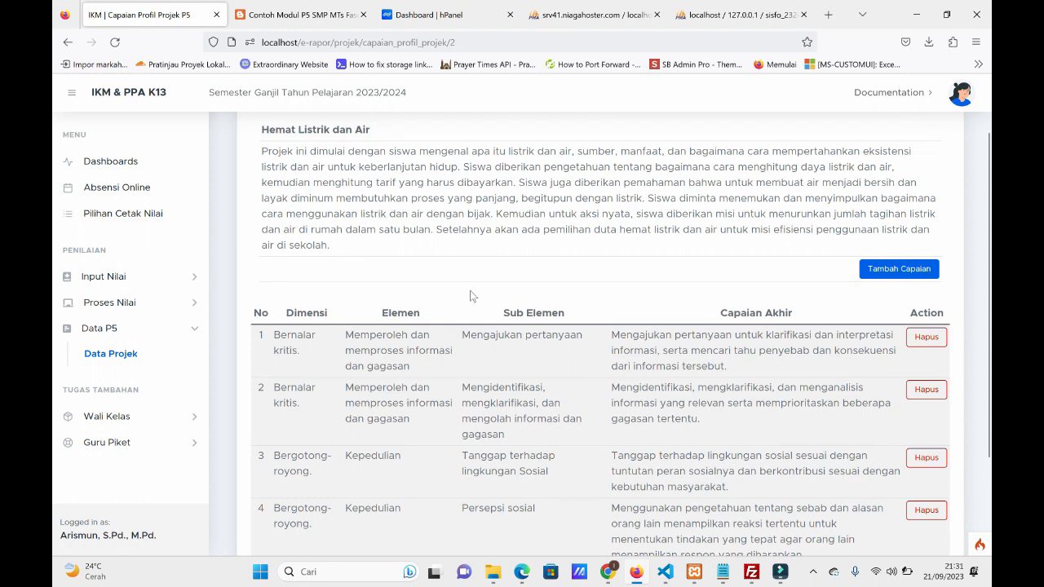
# Try selecting several profile achievements to add to the project, including numbers 5 and 6, and close the dialog without saving.
pyautogui.click(881, 277)
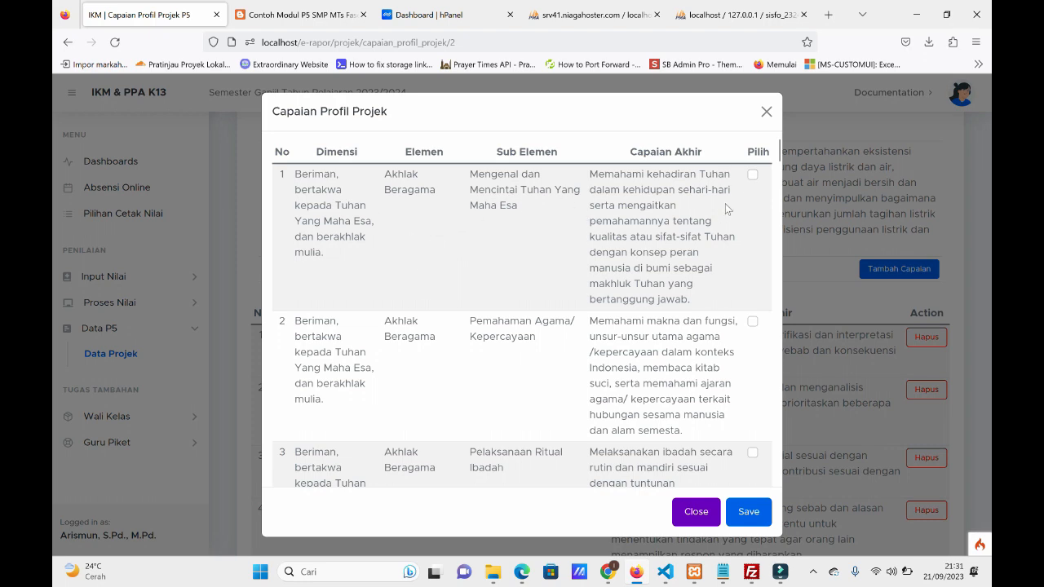
pyautogui.click(752, 176)
pyautogui.click(752, 321)
pyautogui.click(751, 453)
pyautogui.click(752, 322)
pyautogui.scroll(-2, 755, 323)
pyautogui.scroll(-3, 755, 323)
pyautogui.click(752, 214)
pyautogui.click(752, 316)
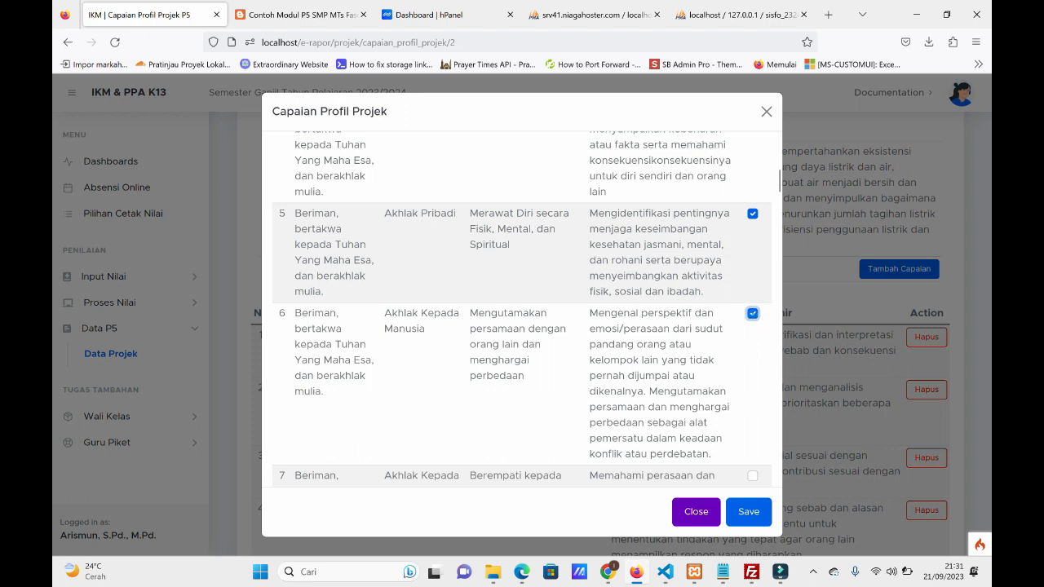
pyautogui.scroll(-2, 749, 327)
pyautogui.scroll(1, 749, 326)
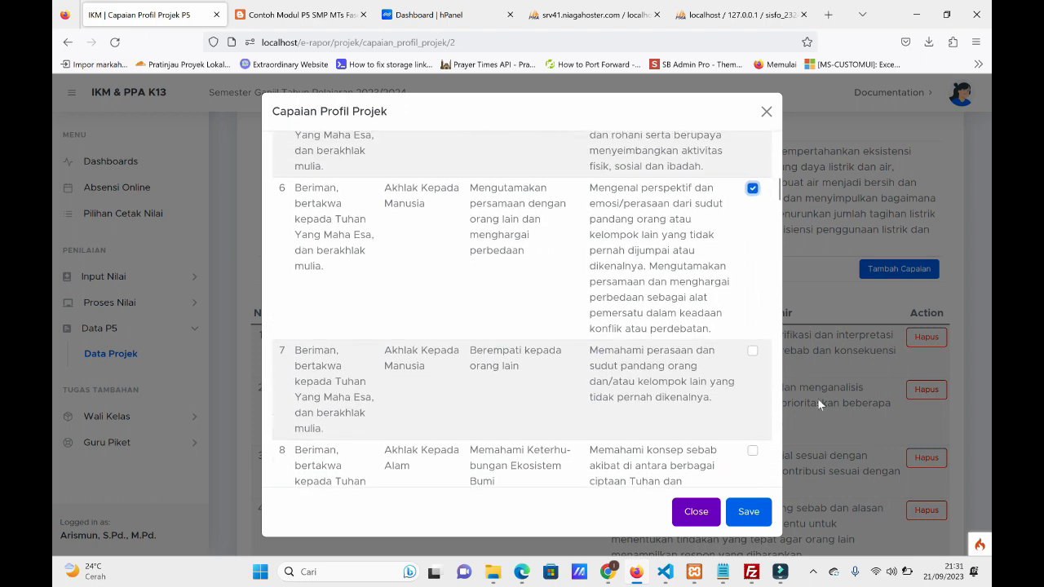
pyautogui.click(696, 512)
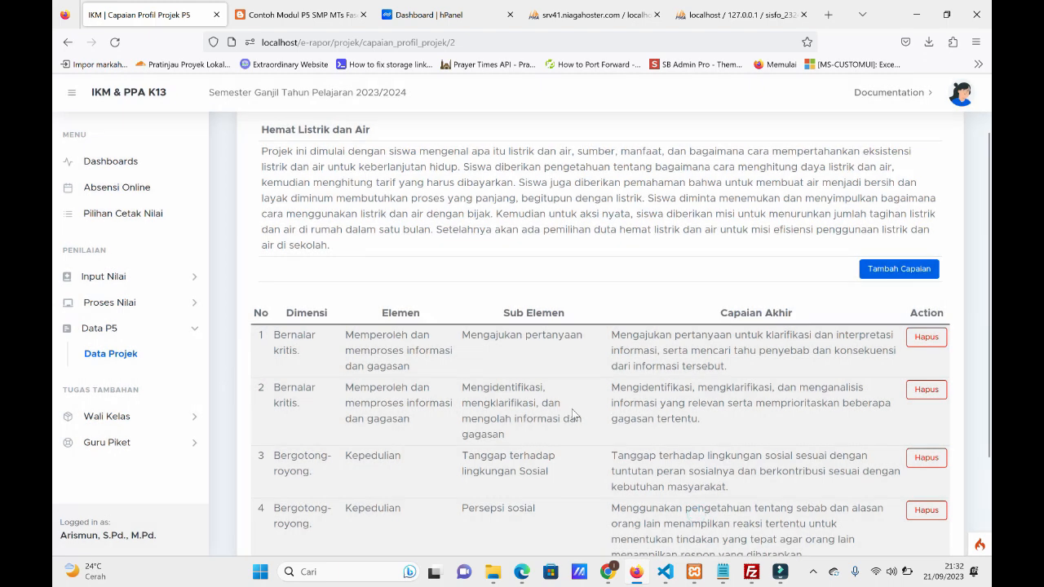
# Reopen the list of profile achievements that can be added, examine its dimensions, elements and sub-elements, and close it unsaved.
pyautogui.click(898, 274)
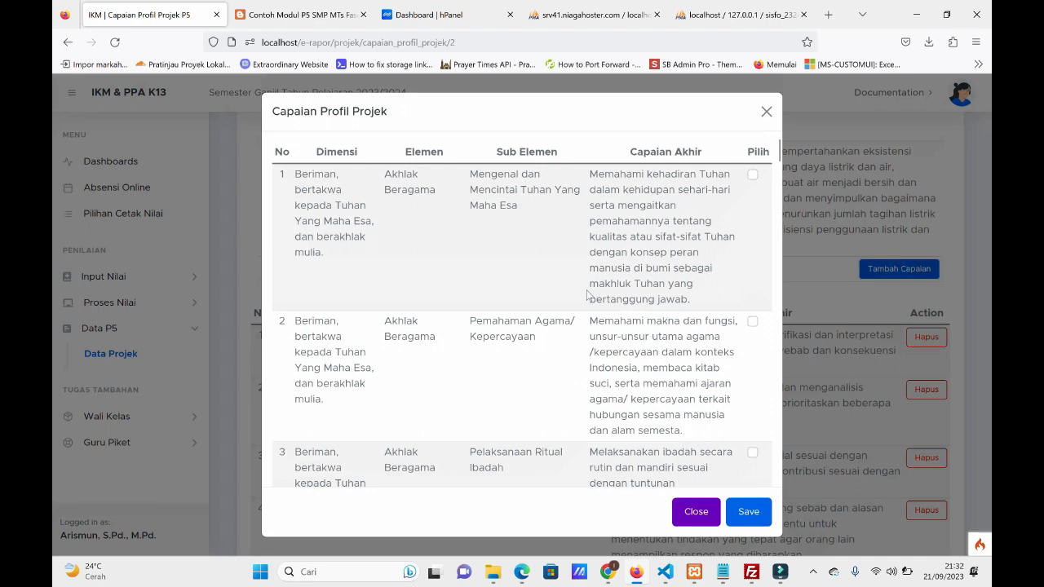
pyautogui.scroll(-3, 509, 252)
pyautogui.scroll(-2, 509, 245)
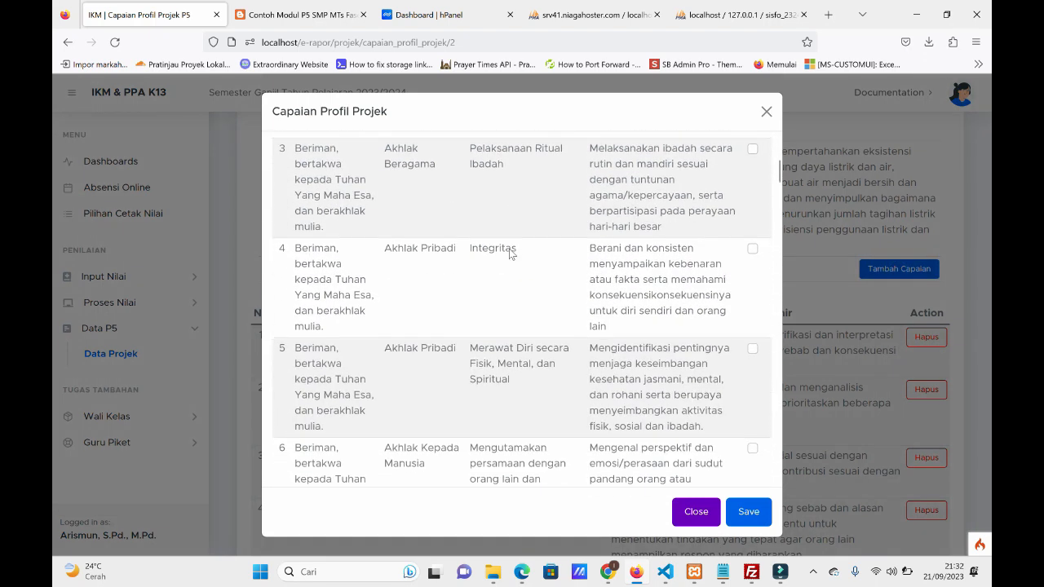
pyautogui.scroll(4, 509, 249)
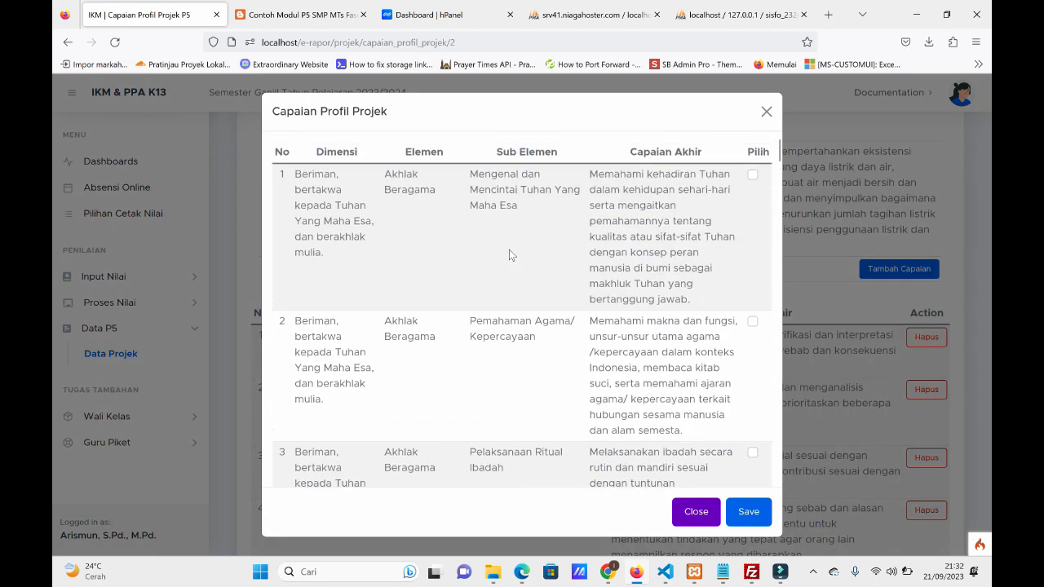
pyautogui.scroll(-6, 509, 255)
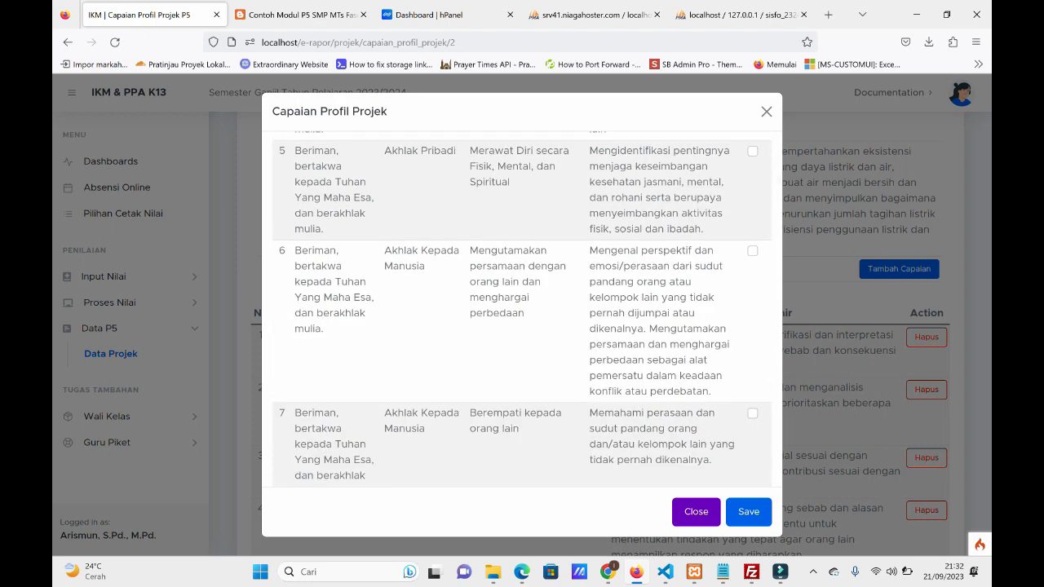
pyautogui.scroll(-3, 552, 308)
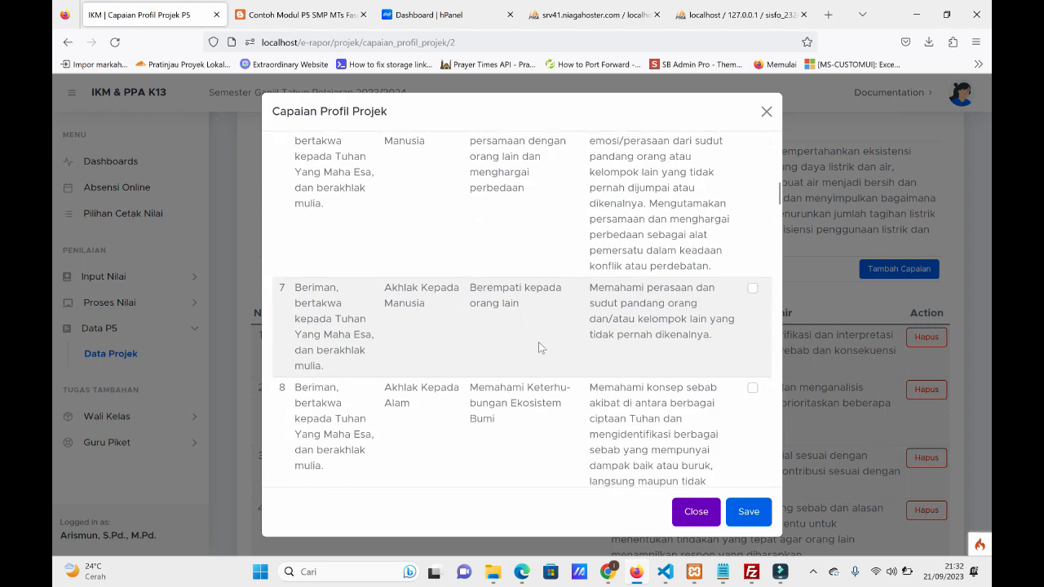
pyautogui.scroll(-5, 539, 347)
pyautogui.moveTo(776, 231); pyautogui.dragTo(784, 143)
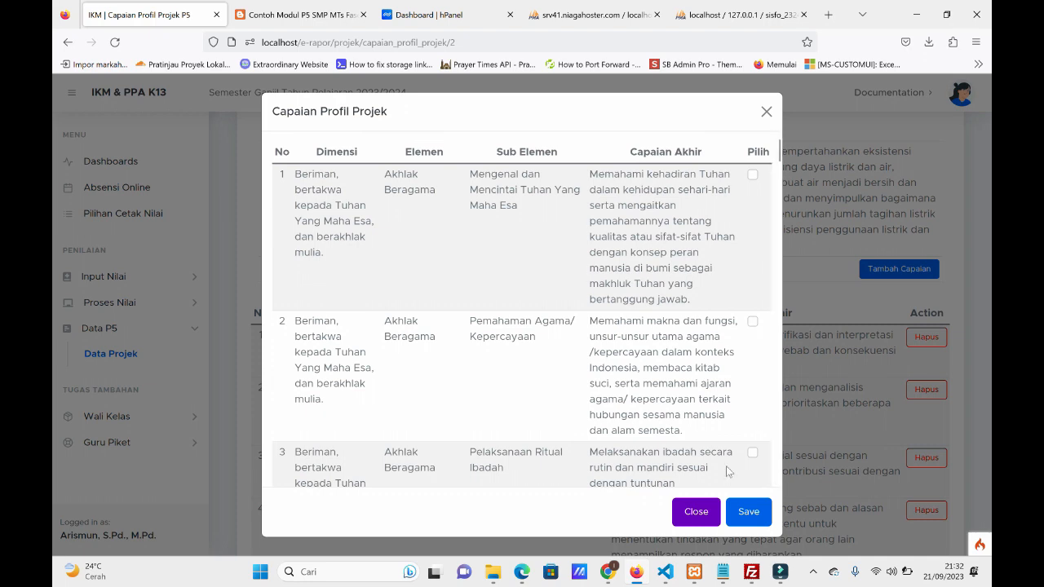
pyautogui.click(695, 512)
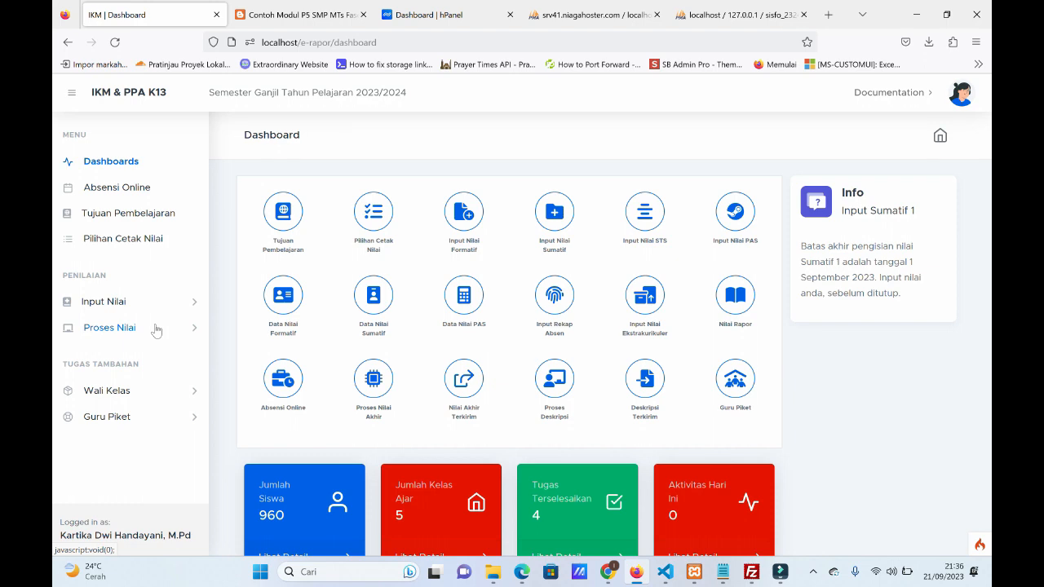
# Open the homeroom teacher's page for entering P5 achievement grades.
pyautogui.click(131, 391)
pyautogui.scroll(-1, 138, 379)
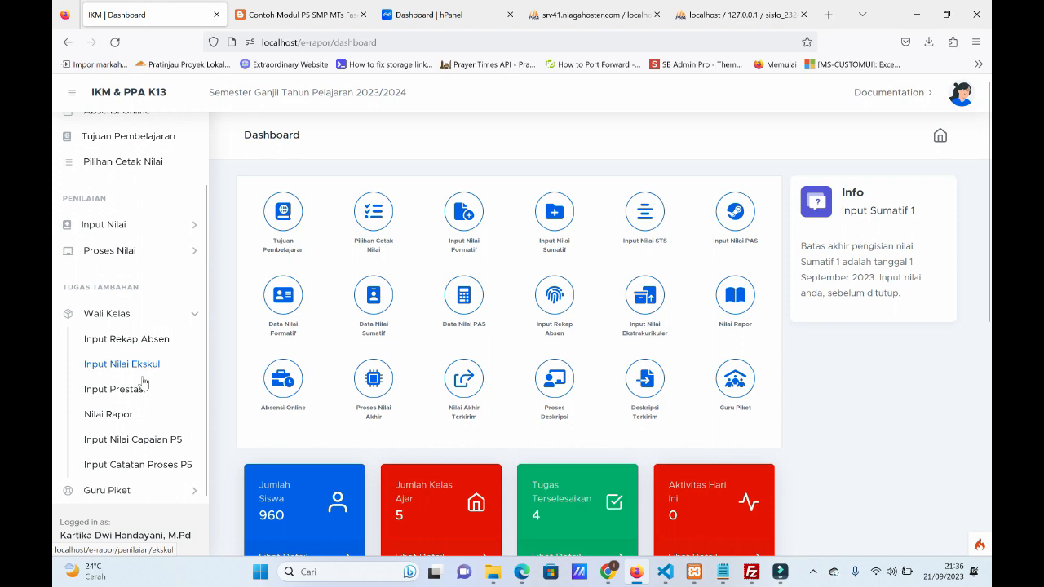
pyautogui.scroll(-2, 161, 449)
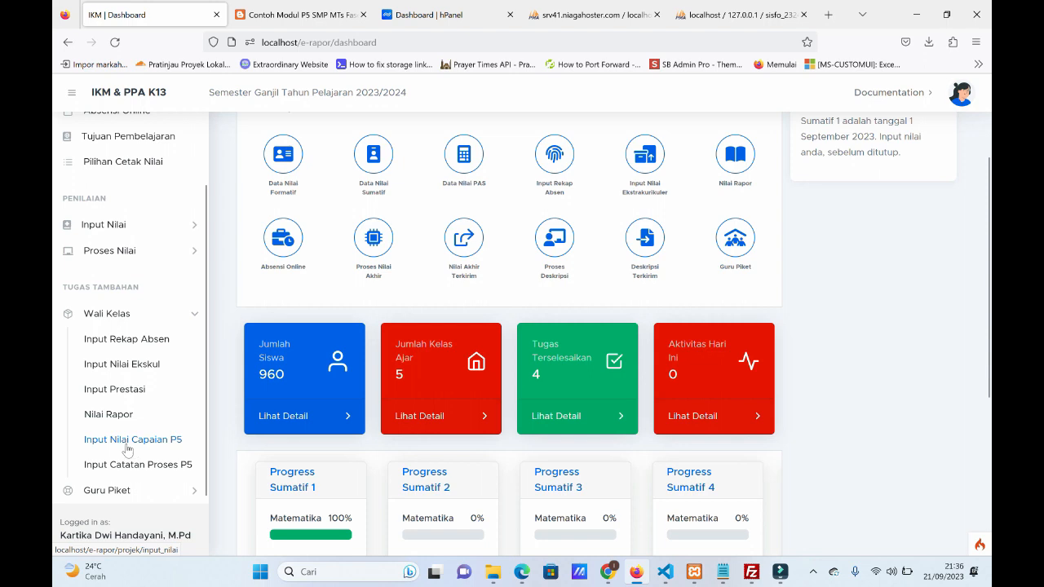
pyautogui.click(127, 444)
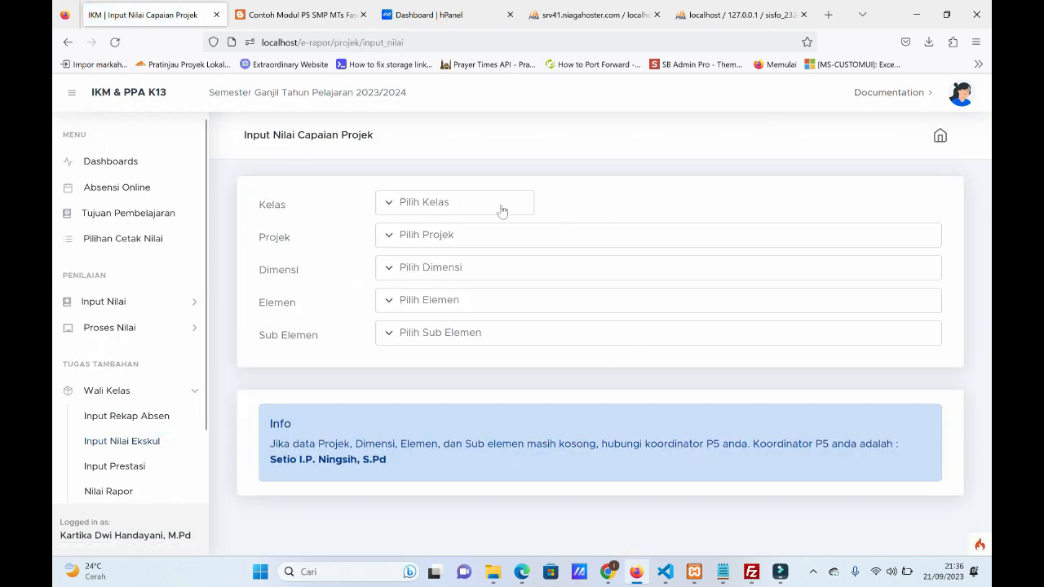
# Set the class to 7-3 and view the project choices without picking one.
pyautogui.click(486, 203)
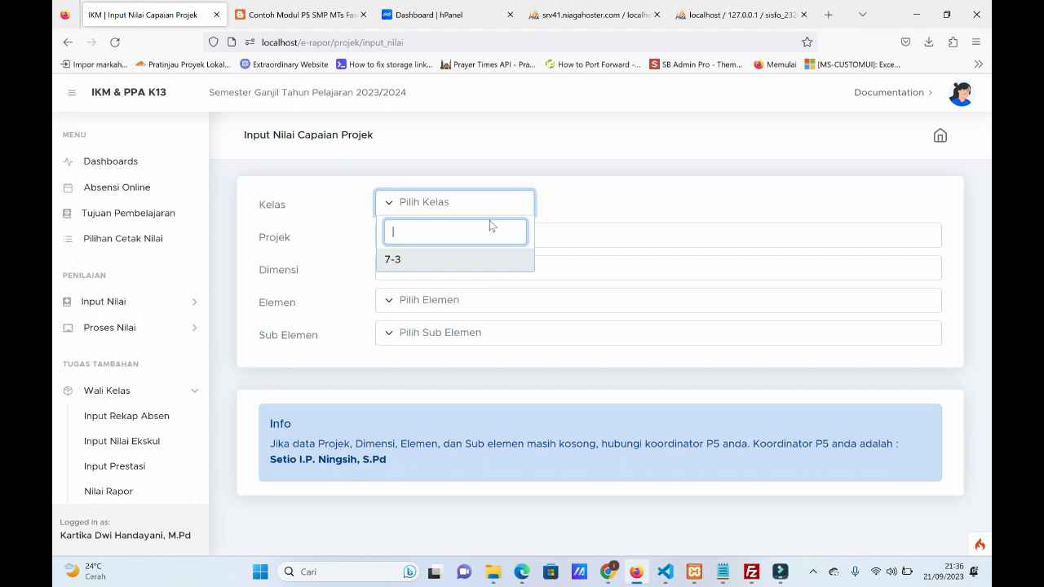
pyautogui.click(478, 263)
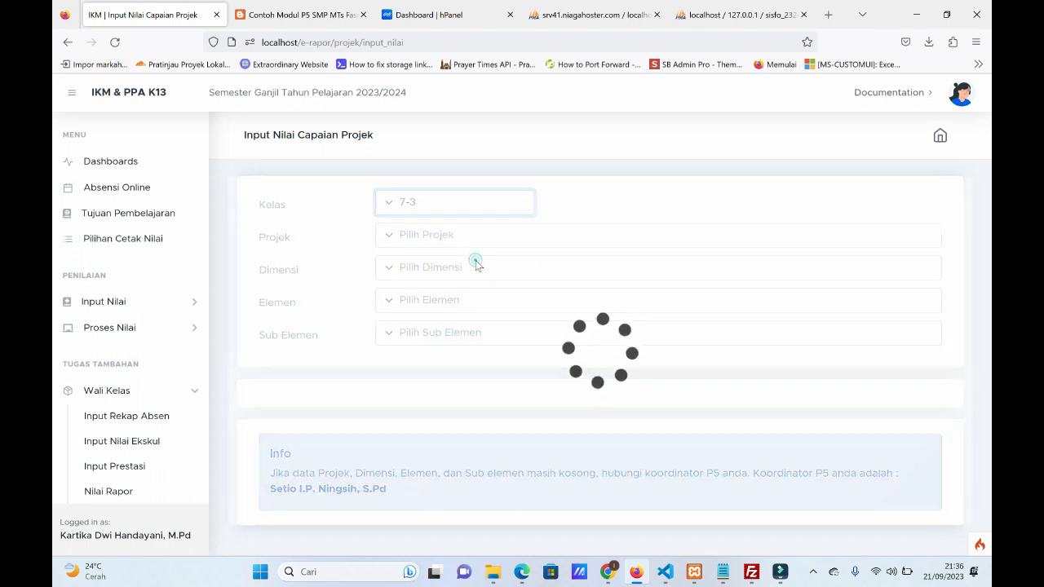
pyautogui.click(463, 235)
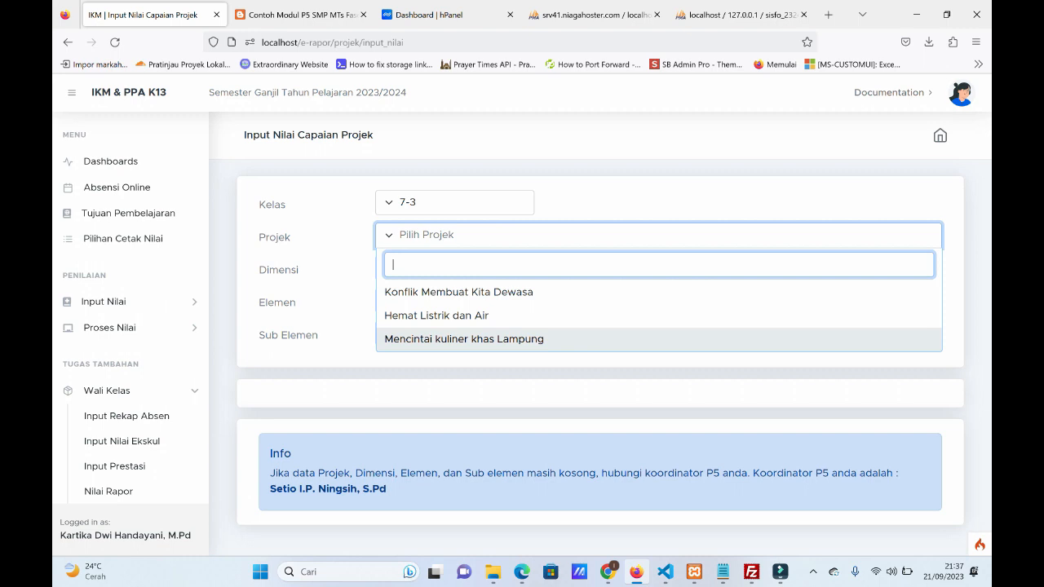
pyautogui.click(296, 340)
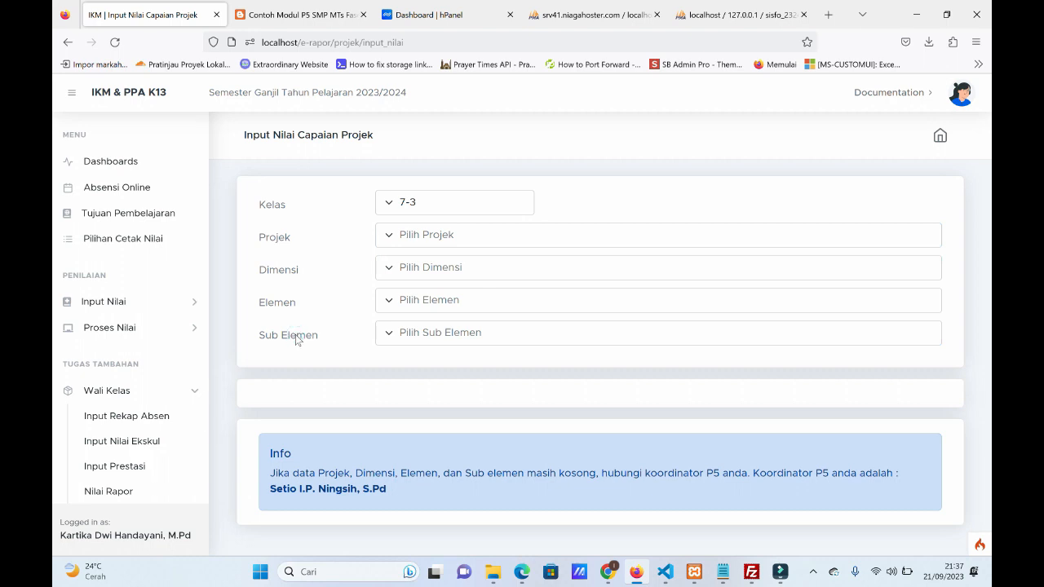
# Set the project to Hemat Listrik dan Air and the dimension to Bergotong-royong for class 7-3.
pyautogui.scroll(-2, 105, 442)
pyautogui.click(107, 444)
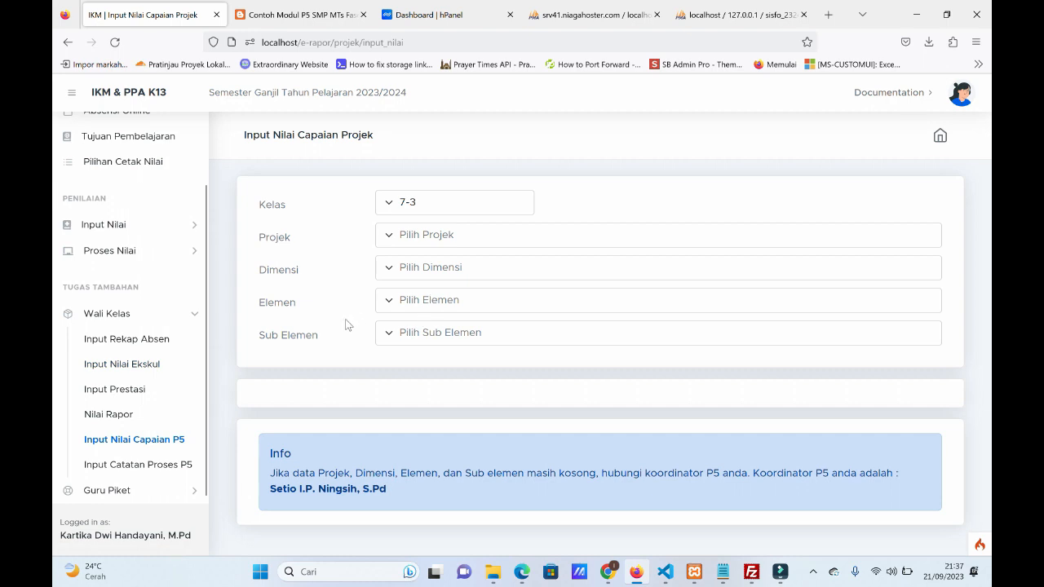
pyautogui.click(460, 238)
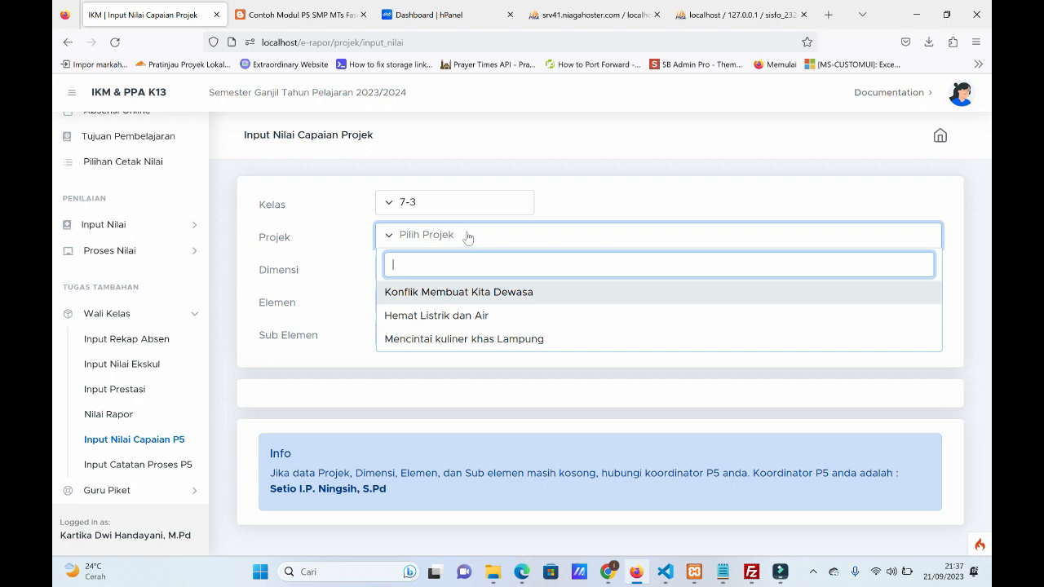
pyautogui.click(417, 322)
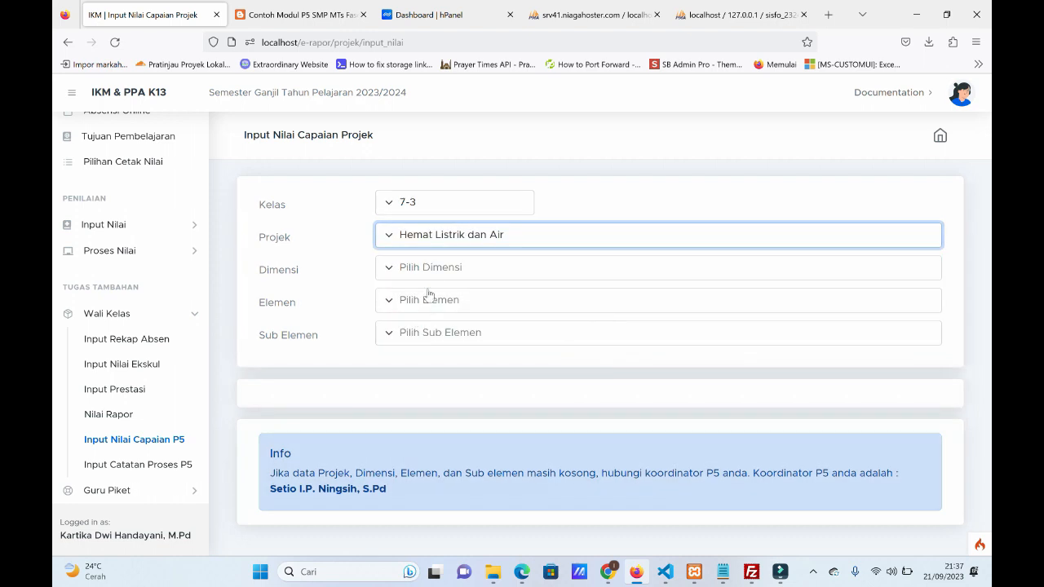
pyautogui.click(431, 266)
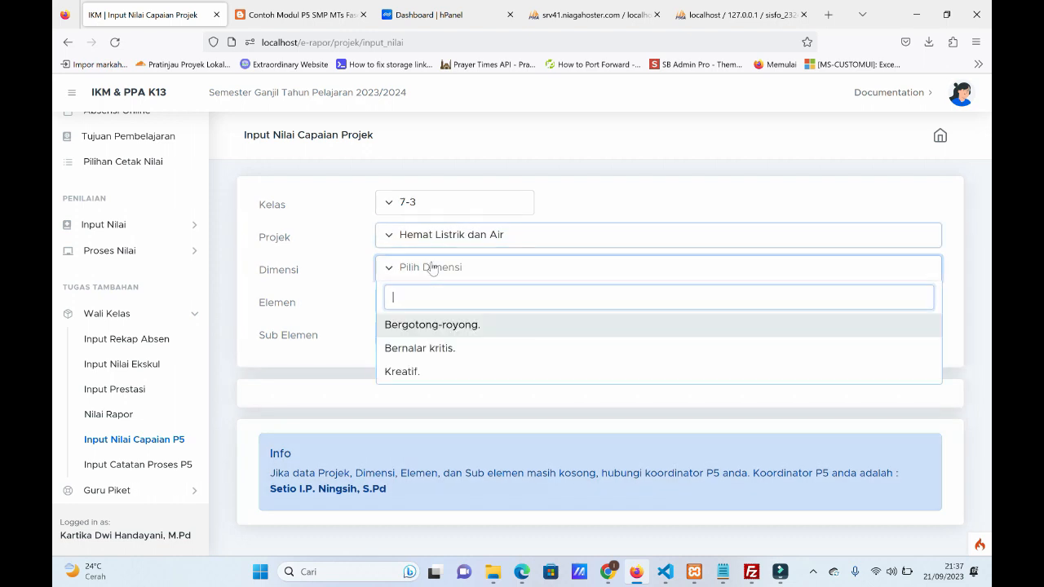
pyautogui.click(421, 326)
# Set the element to Kepedulian and the sub-element to Tanggap terhadap lingkungan Sosial.
pyautogui.click(434, 302)
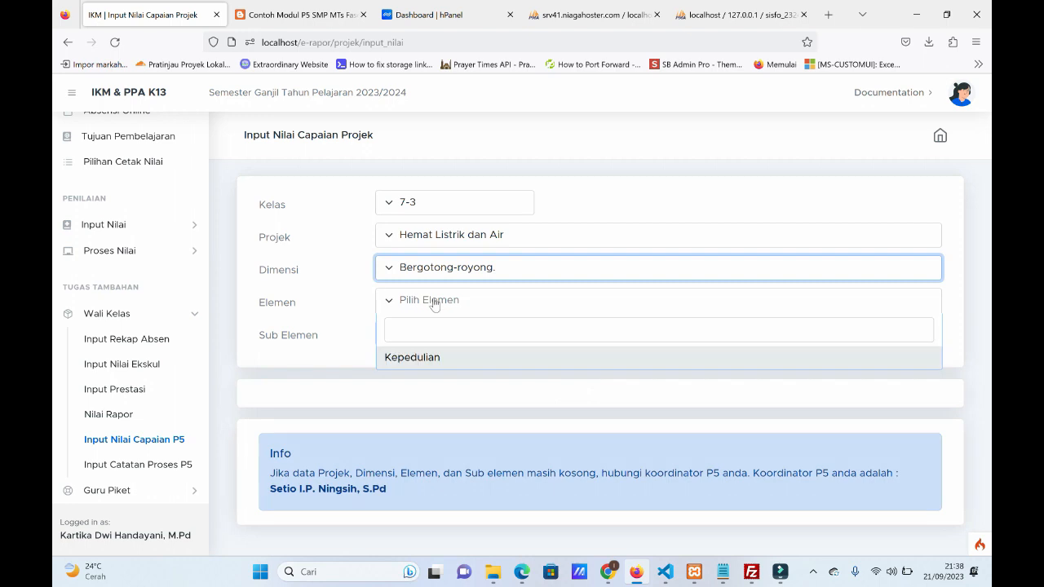
pyautogui.click(420, 357)
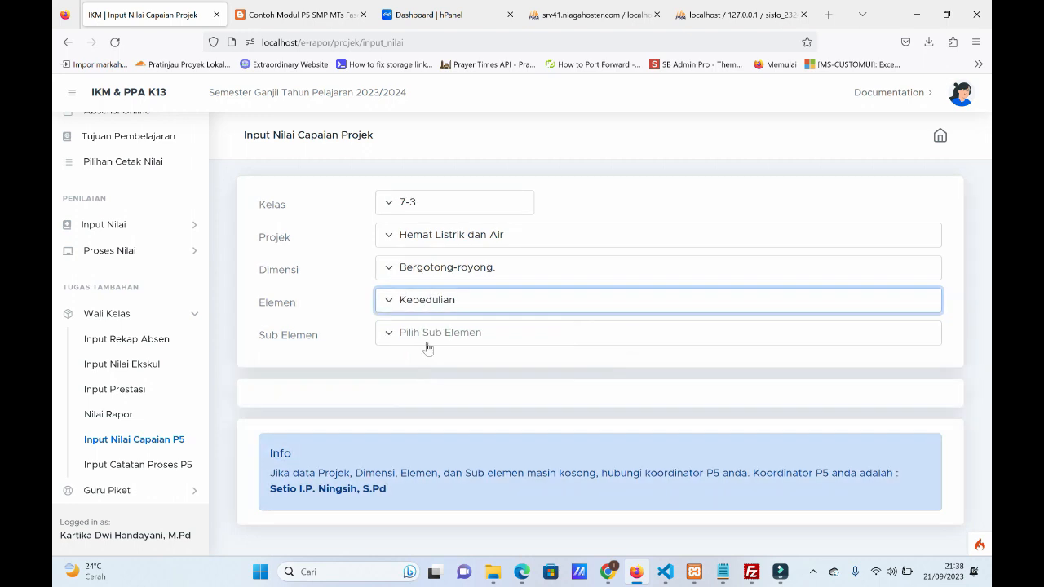
pyautogui.click(428, 333)
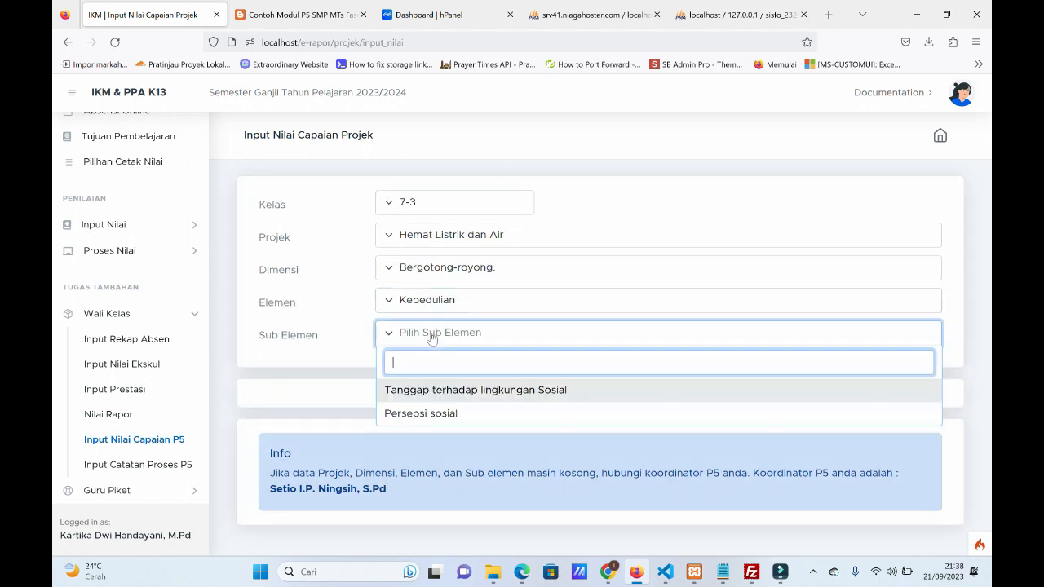
pyautogui.click(435, 398)
# Look through the class's student list and view the grade choices for the first student without picking one.
pyautogui.scroll(-2, 448, 392)
pyautogui.scroll(-1, 448, 392)
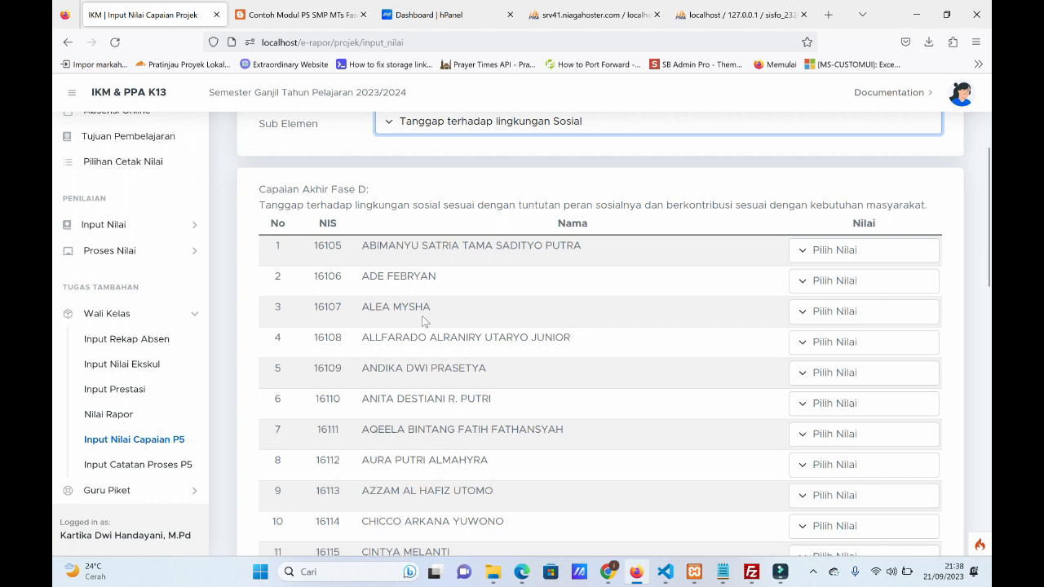
pyautogui.scroll(-5, 423, 320)
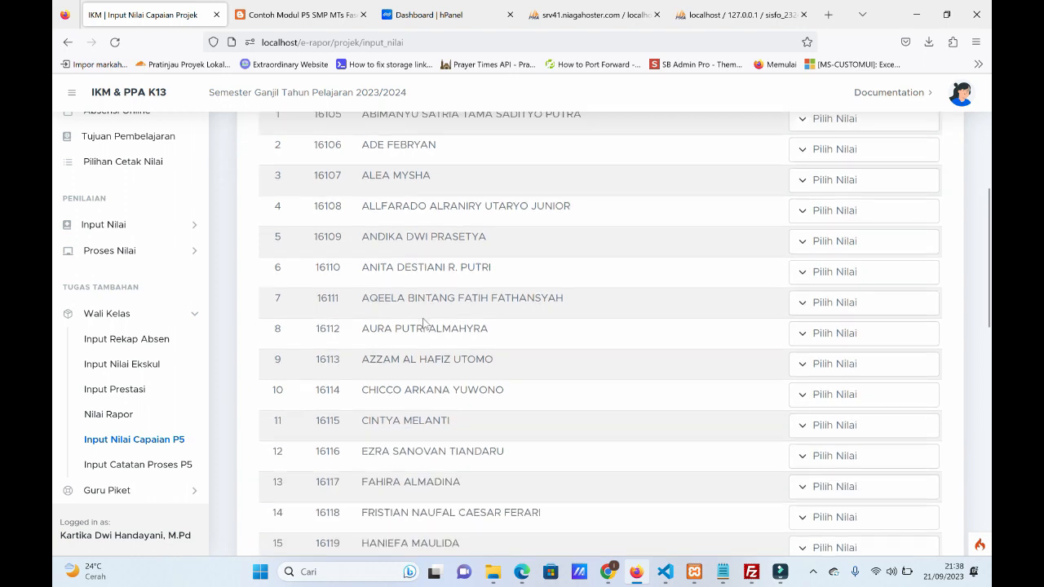
pyautogui.scroll(-3, 423, 325)
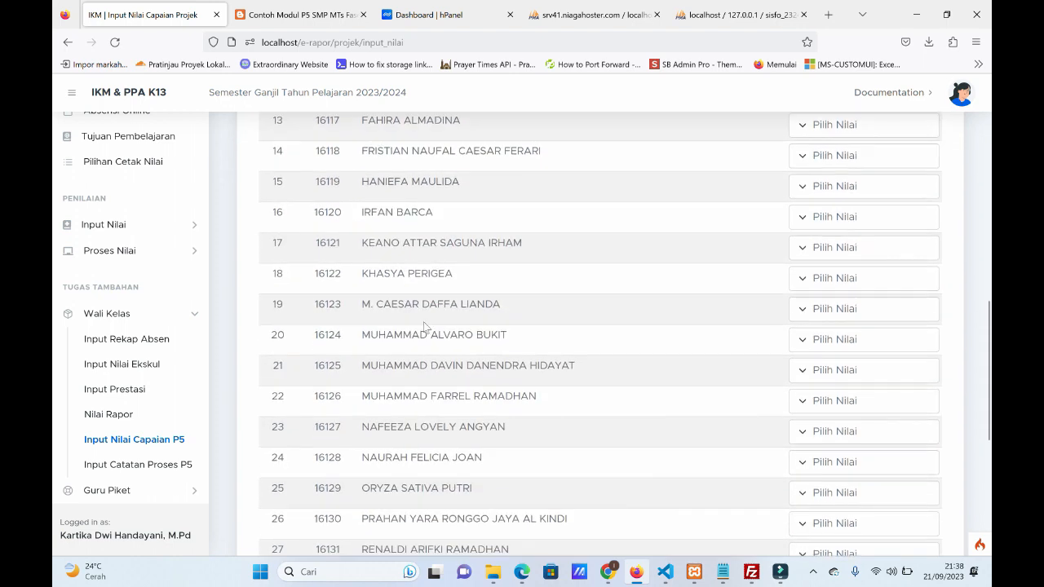
pyautogui.scroll(9, 424, 326)
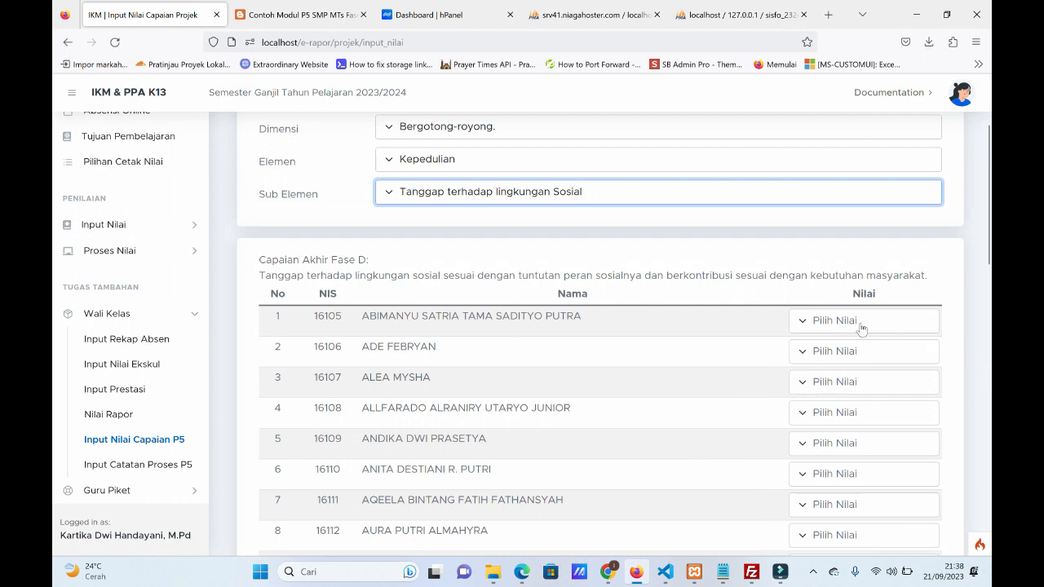
pyautogui.click(861, 327)
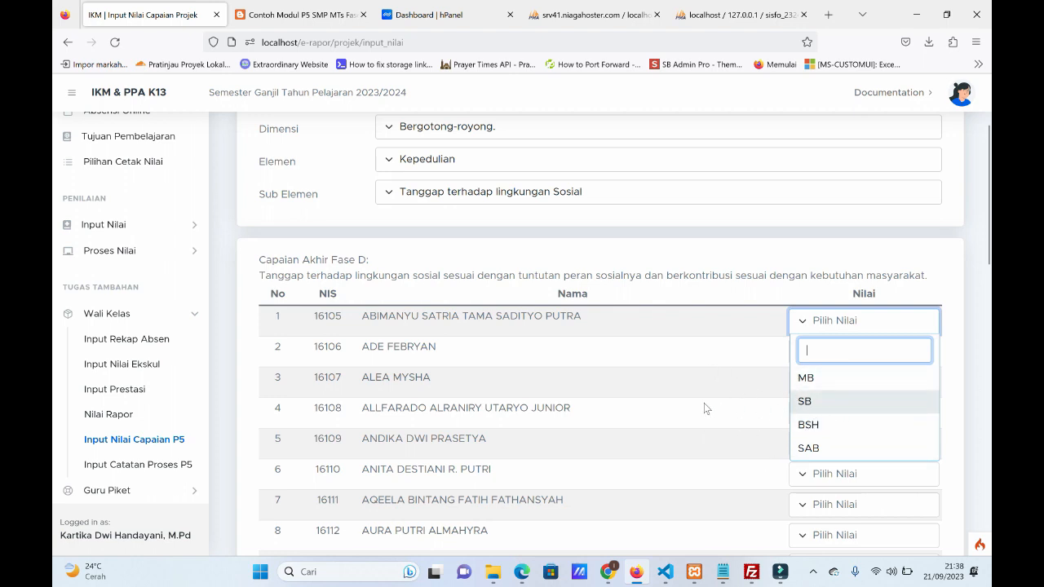
pyautogui.click(659, 377)
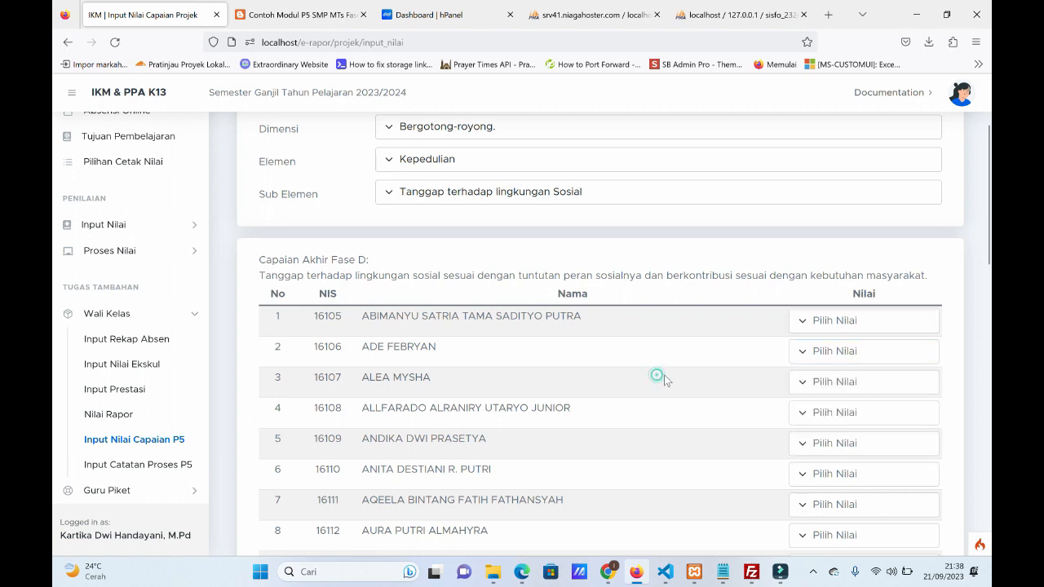
# Set the first student's achievement grade to SB.
pyautogui.scroll(-2, 664, 374)
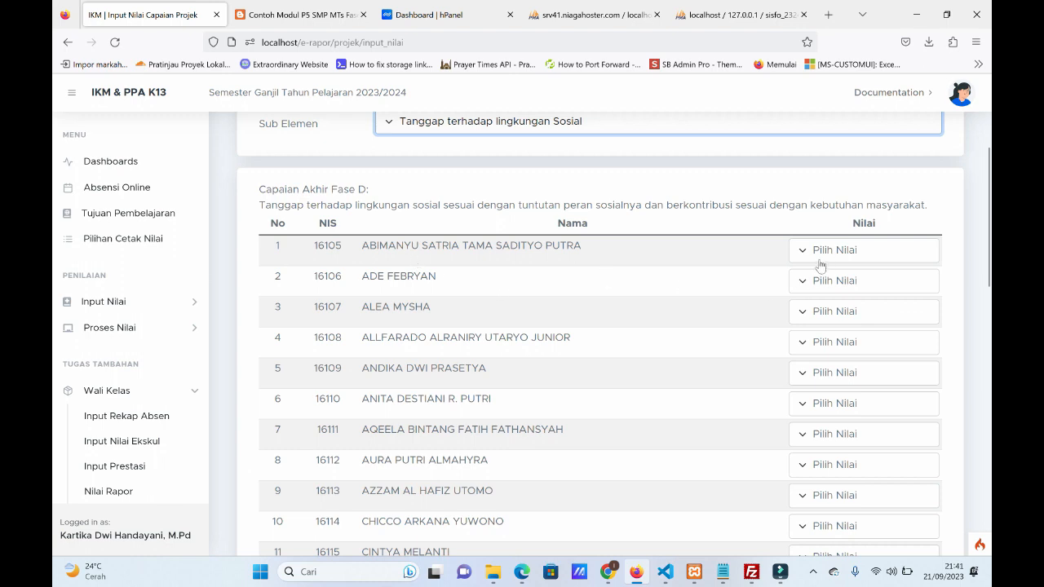
pyautogui.click(849, 253)
pyautogui.click(821, 330)
# Review the grade column for all students, from the first row to the end of the class list.
pyautogui.scroll(-3, 593, 348)
pyautogui.scroll(3, 593, 348)
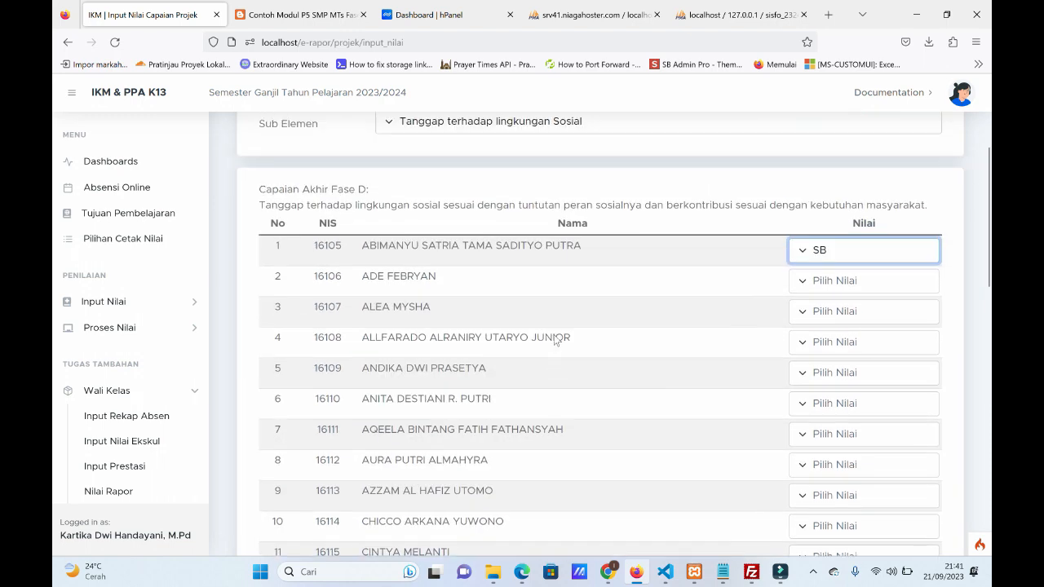
pyautogui.scroll(-2, 624, 301)
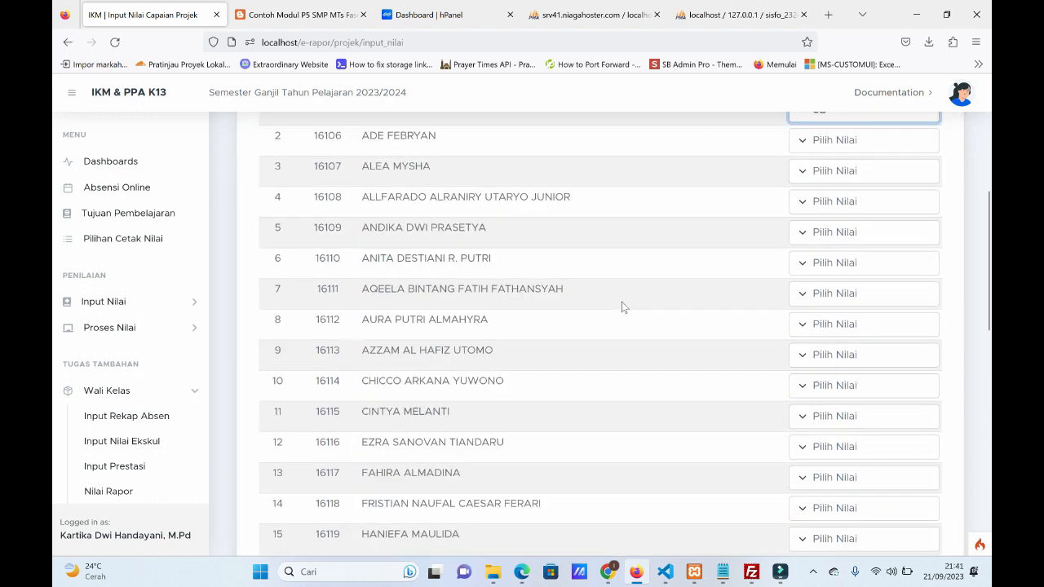
pyautogui.scroll(3, 621, 307)
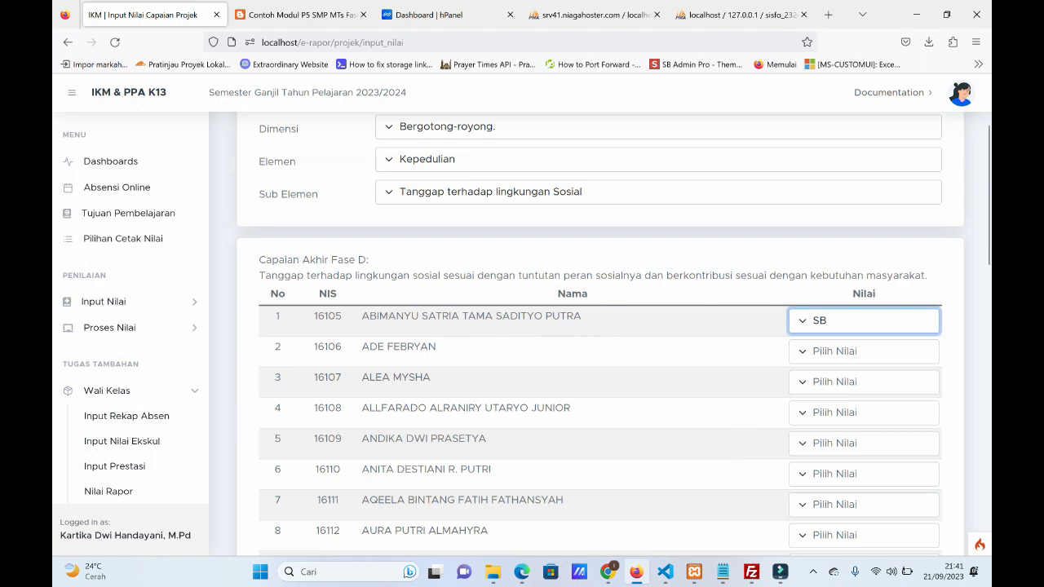
pyautogui.scroll(-10, 681, 346)
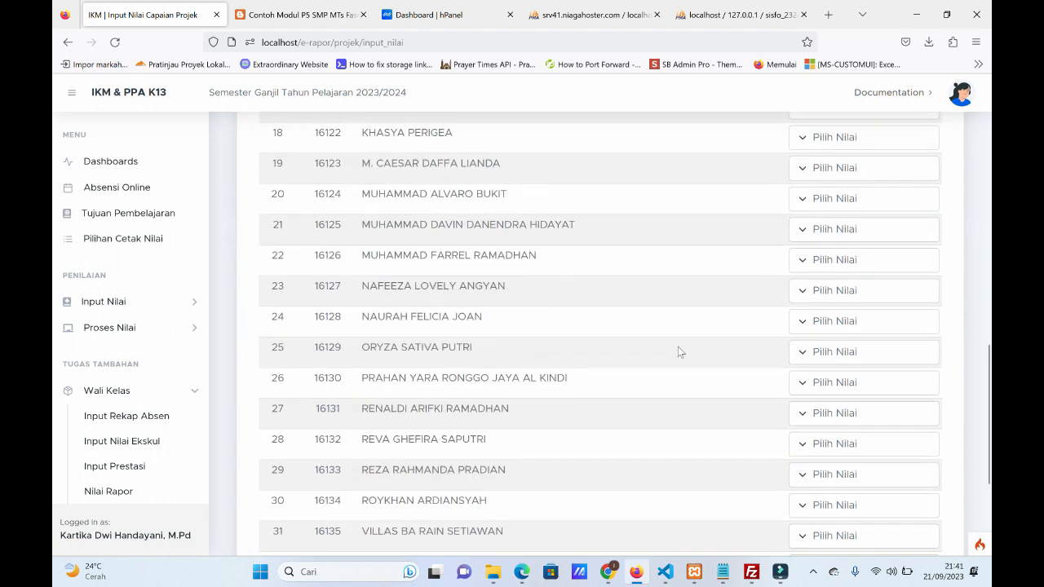
pyautogui.scroll(-4, 638, 364)
pyautogui.scroll(3, 684, 364)
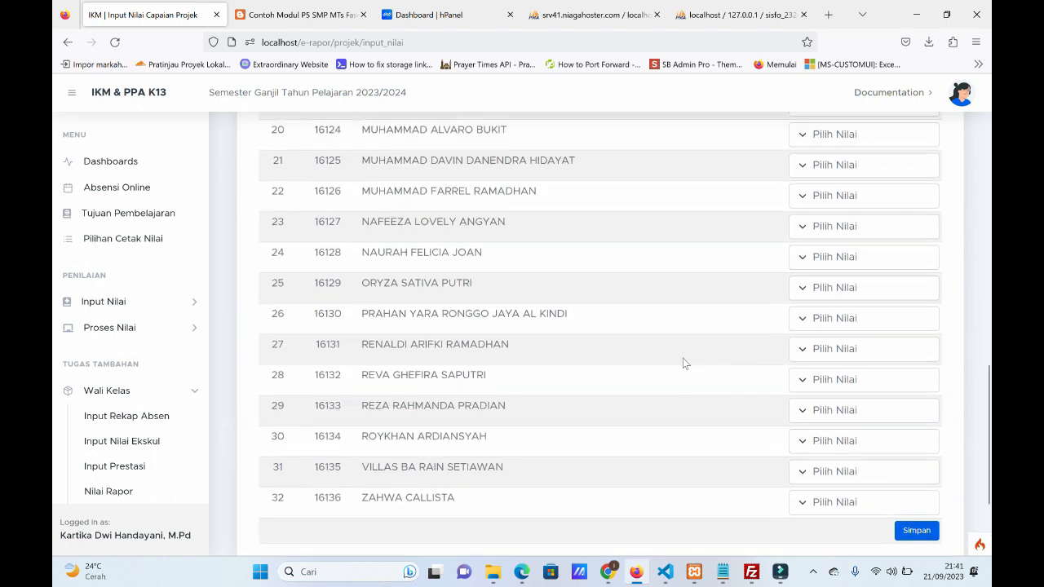
pyautogui.scroll(5, 681, 359)
pyautogui.scroll(3, 715, 339)
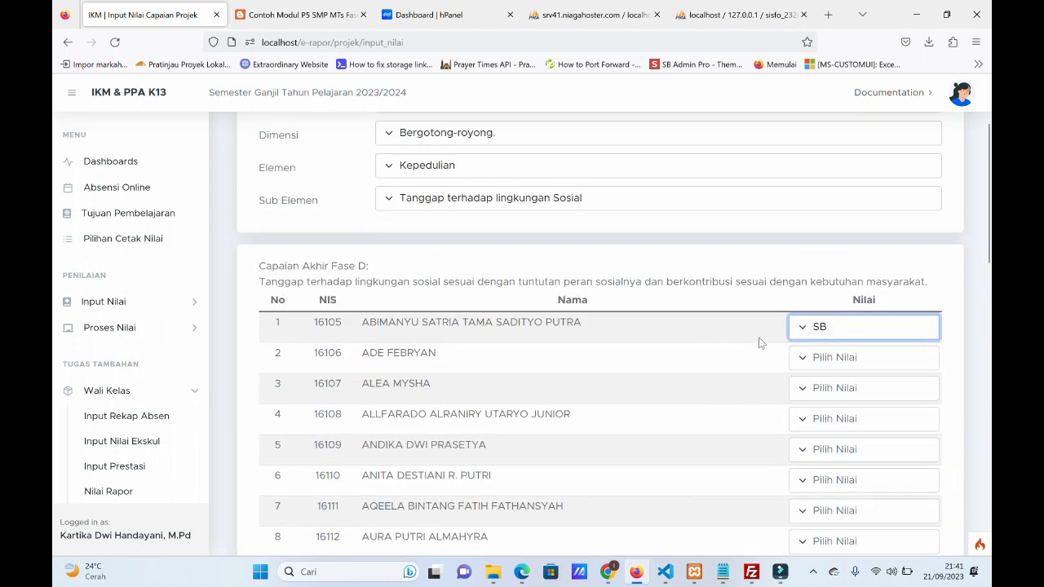
# Save the class's project achievement grades and dismiss the resulting message.
pyautogui.scroll(-8, 649, 376)
pyautogui.scroll(-5, 650, 377)
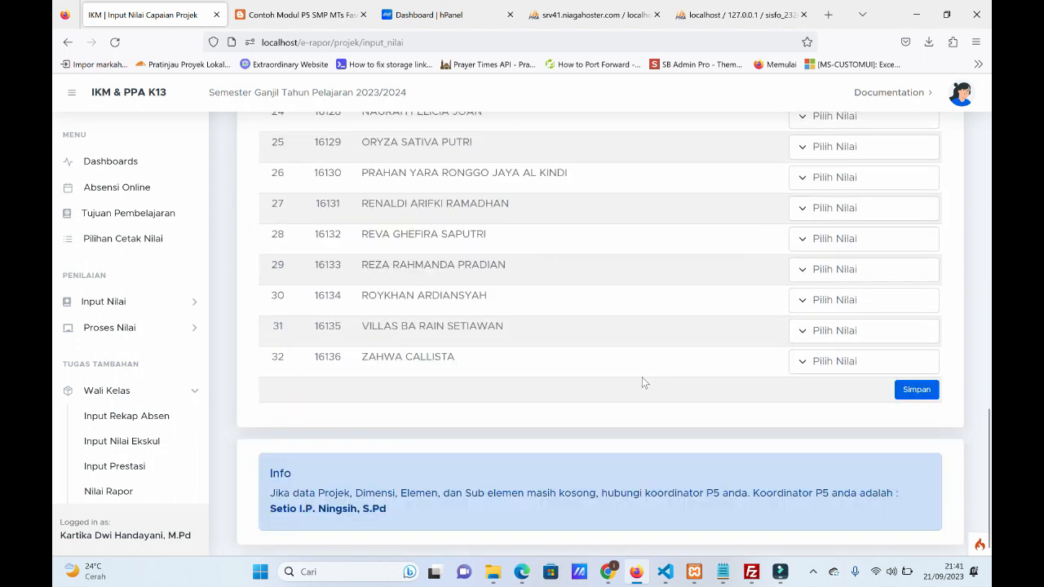
pyautogui.click(920, 390)
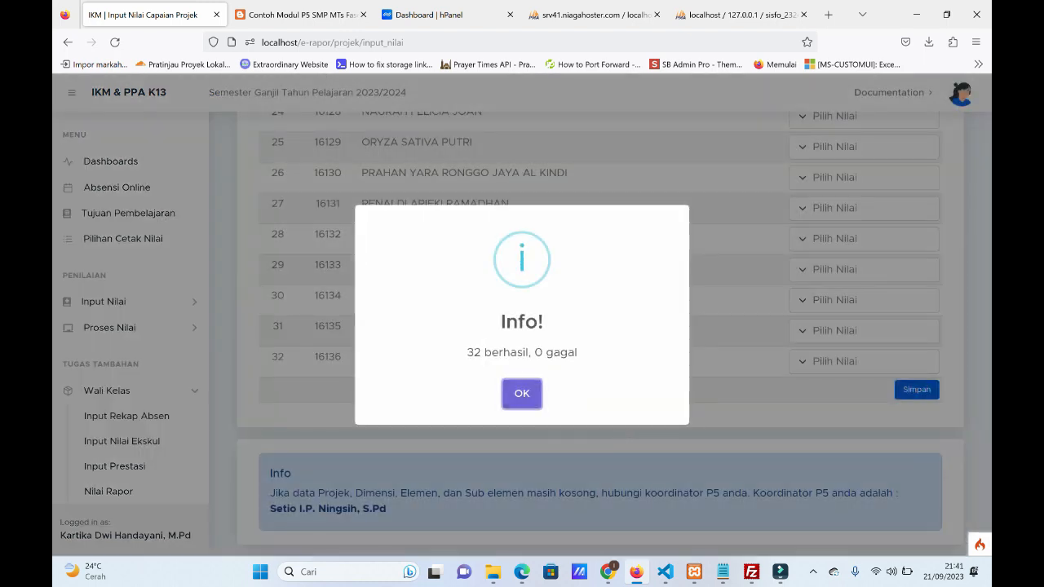
pyautogui.click(530, 398)
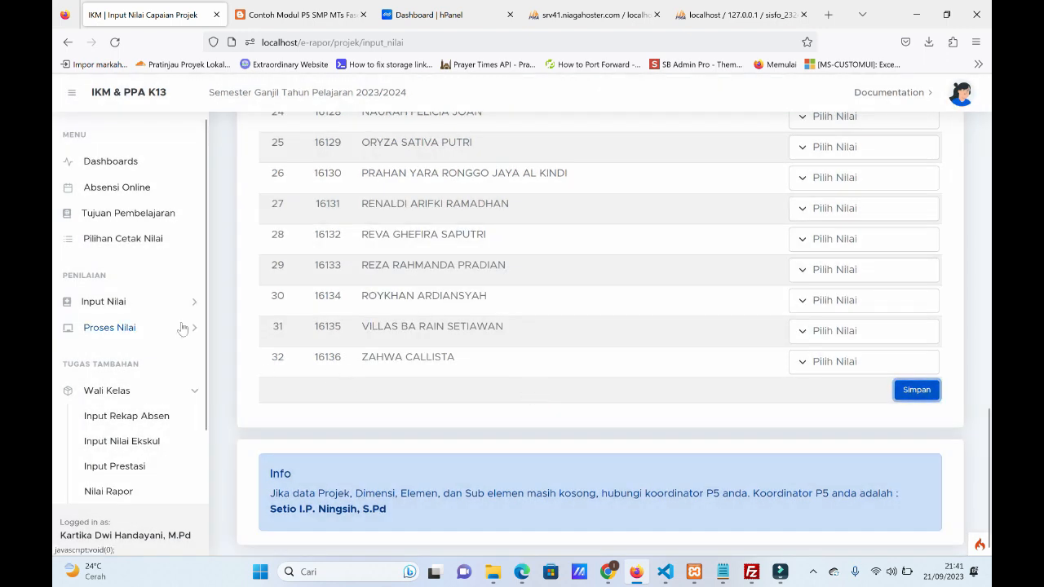
# View the available project, dimension and element choices on the grade entry form, leaving the selections as they are.
pyautogui.scroll(15, 447, 255)
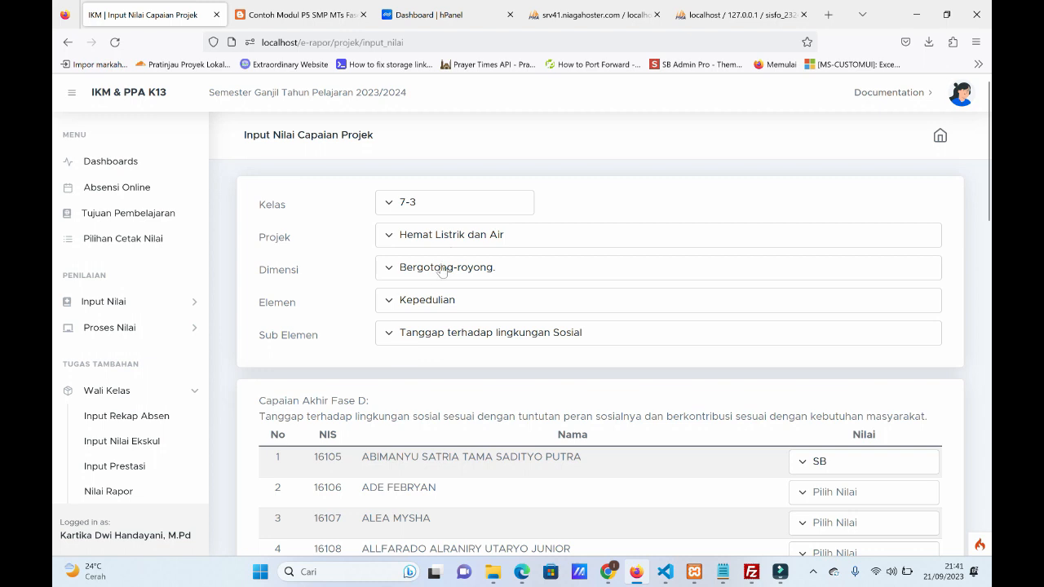
pyautogui.click(453, 240)
pyautogui.click(453, 240)
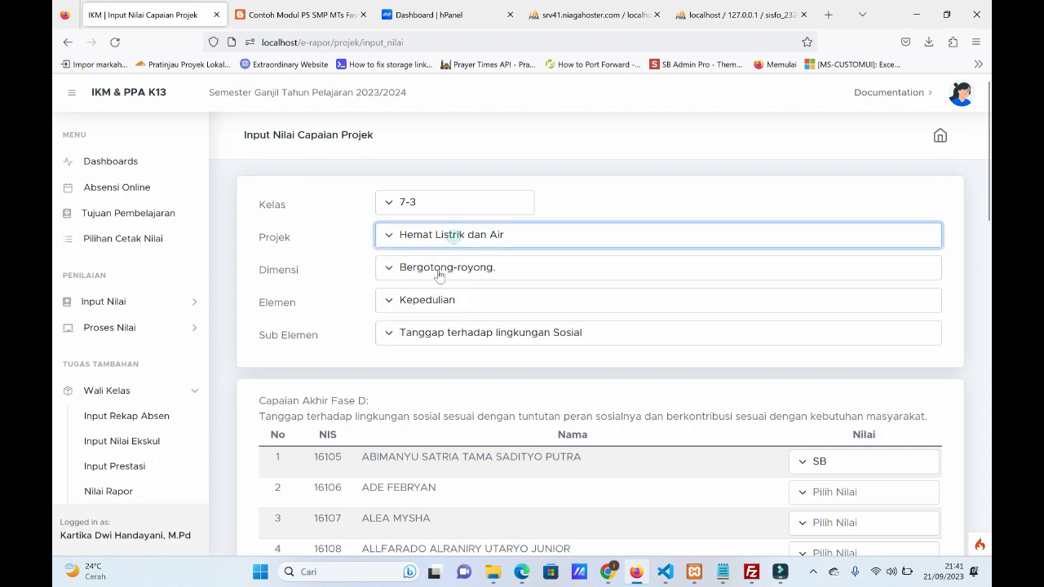
pyautogui.click(454, 242)
pyautogui.click(454, 235)
pyautogui.click(447, 276)
pyautogui.click(445, 277)
pyautogui.click(441, 300)
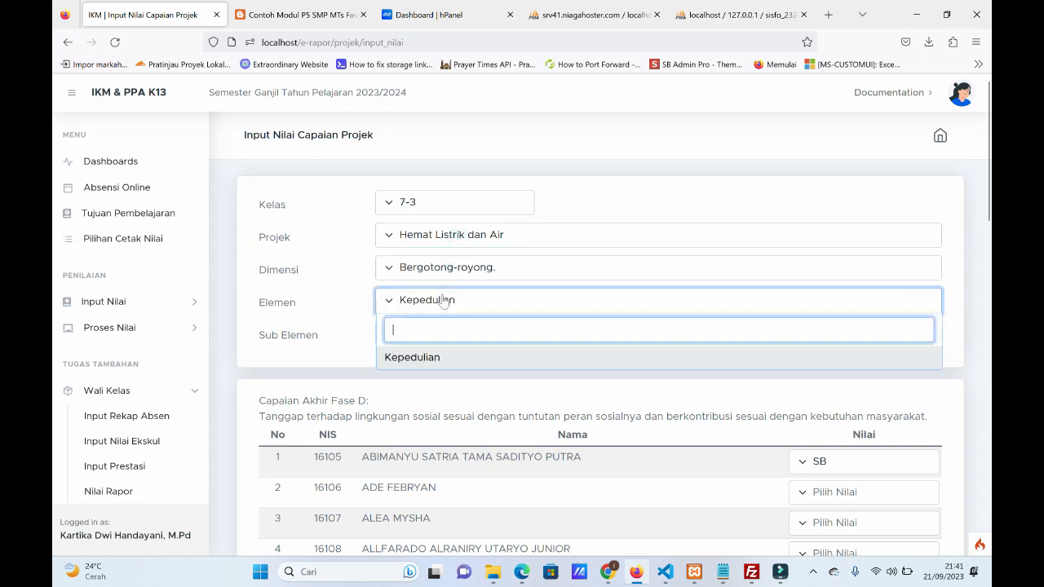
pyautogui.click(338, 341)
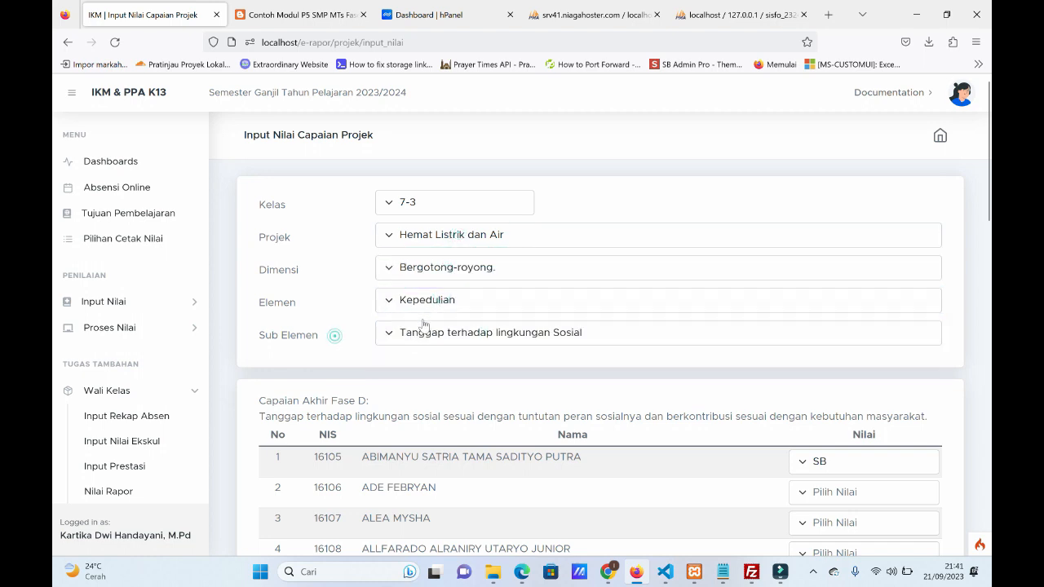
pyautogui.click(436, 274)
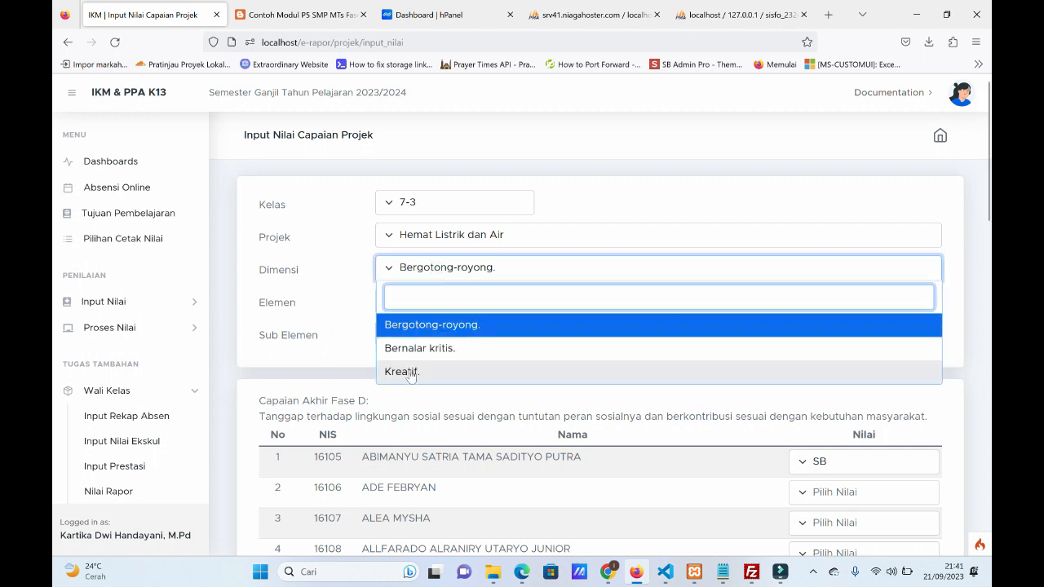
pyautogui.click(348, 272)
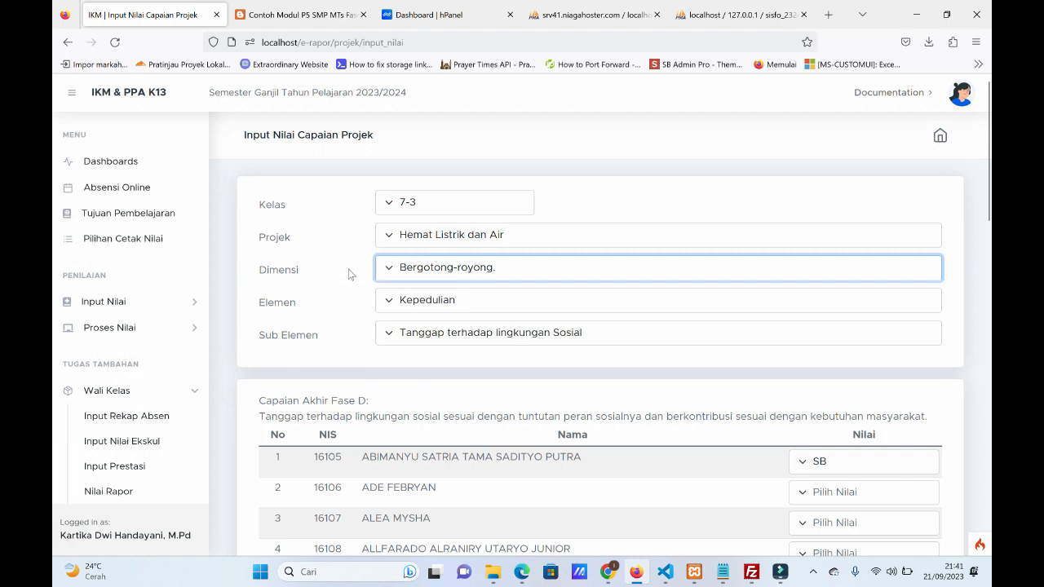
pyautogui.click(451, 303)
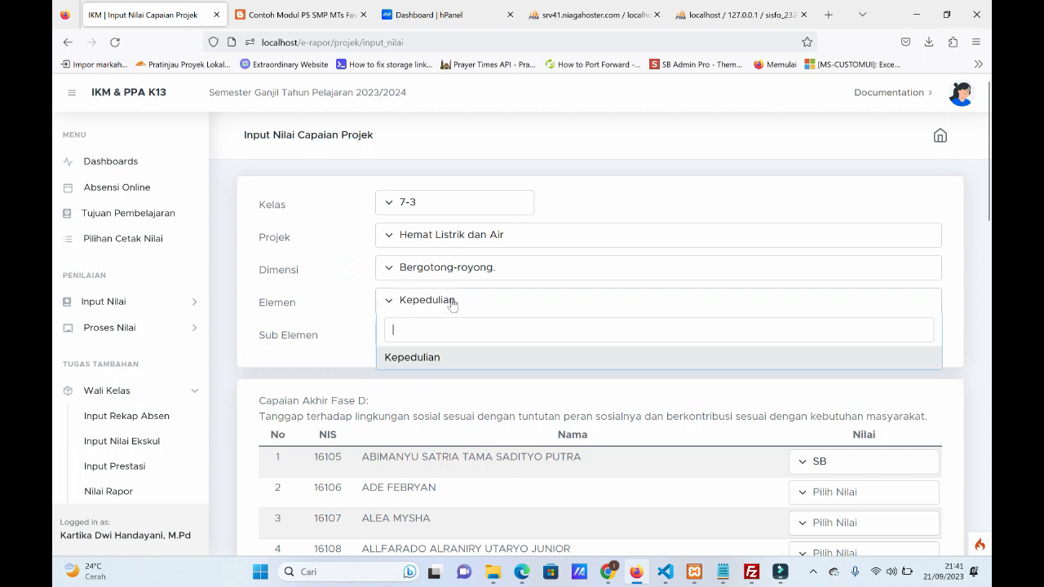
pyautogui.click(326, 336)
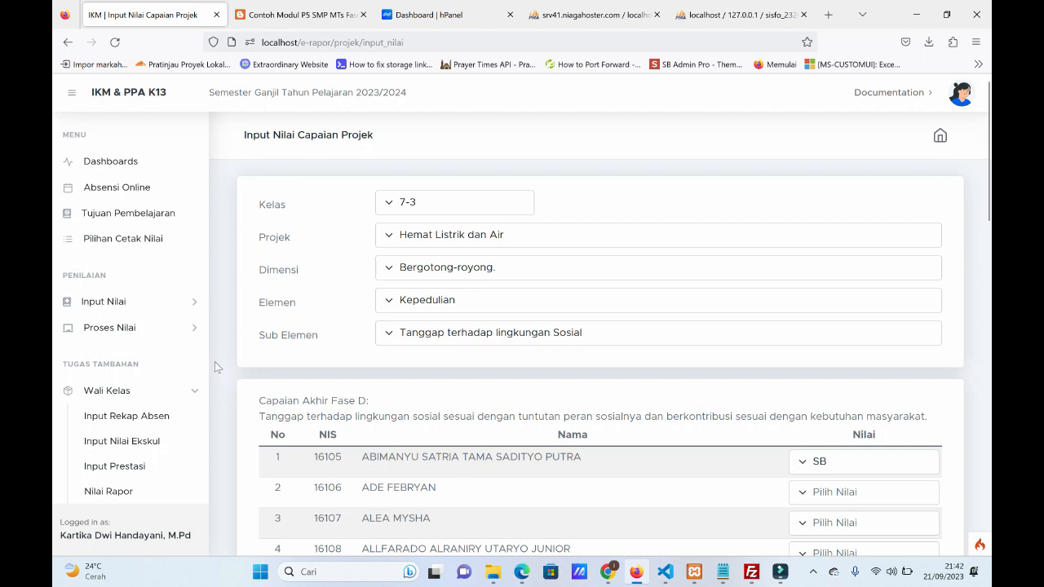
# Open the homeroom teacher's page for entering P5 process notes.
pyautogui.scroll(-1, 250, 333)
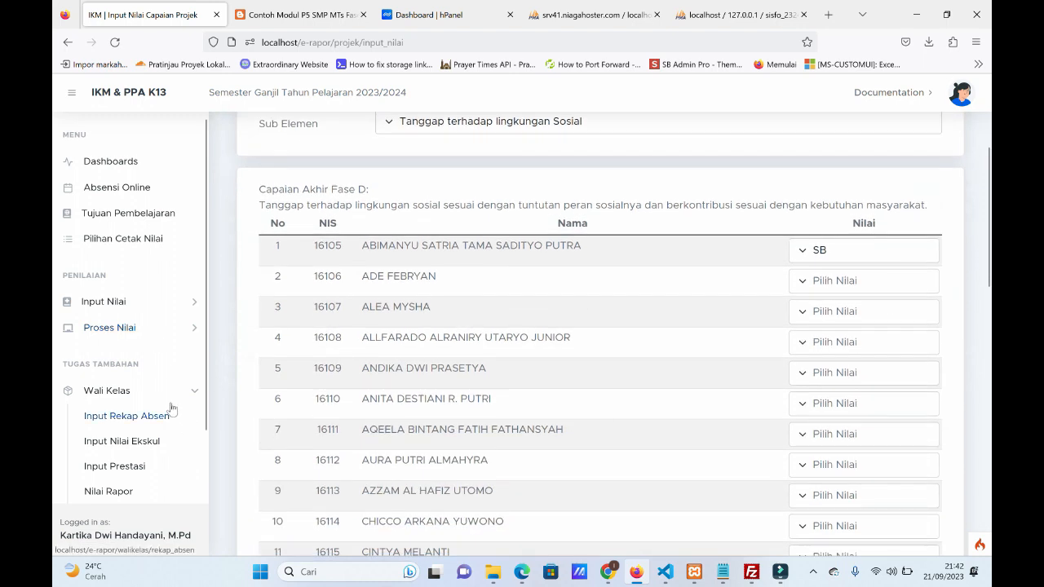
pyautogui.scroll(-1, 155, 416)
pyautogui.scroll(1, 151, 466)
pyautogui.scroll(-1, 149, 469)
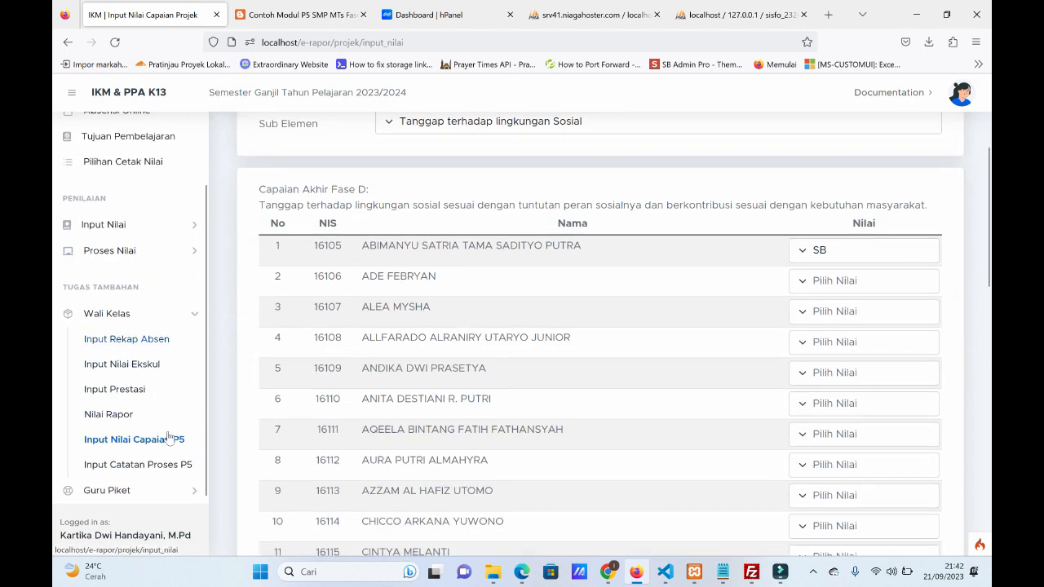
pyautogui.click(144, 470)
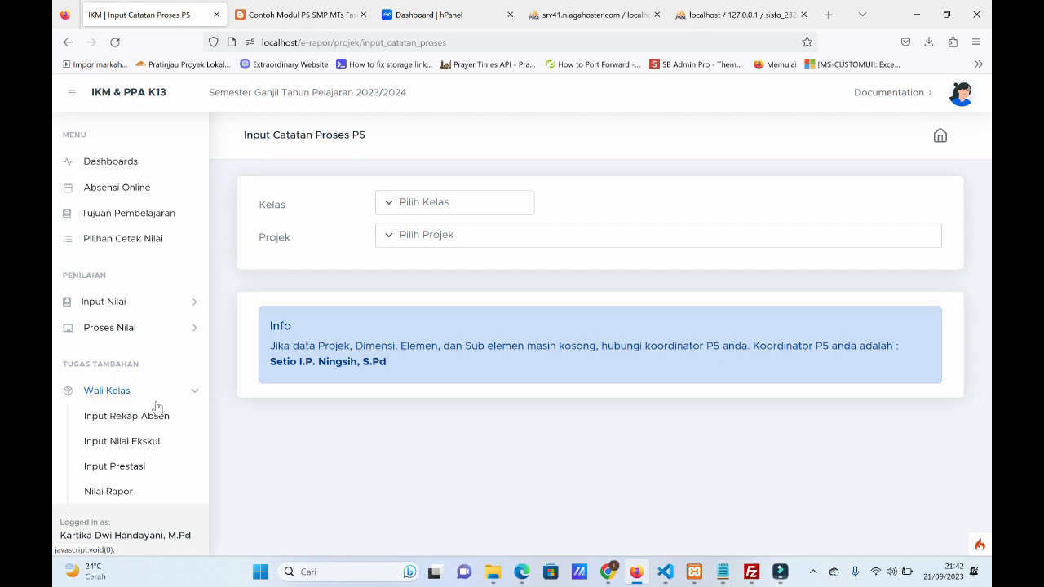
# Select class 7-3 and project Hemat Listrik dan Air, and regenerate the process notes for the class.
pyautogui.click(463, 207)
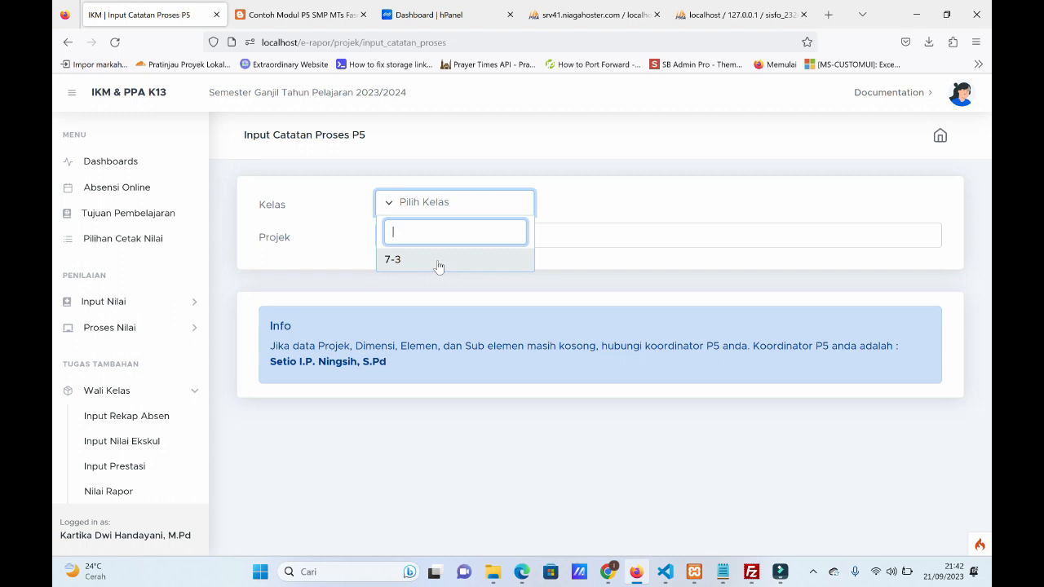
pyautogui.click(439, 261)
pyautogui.click(455, 240)
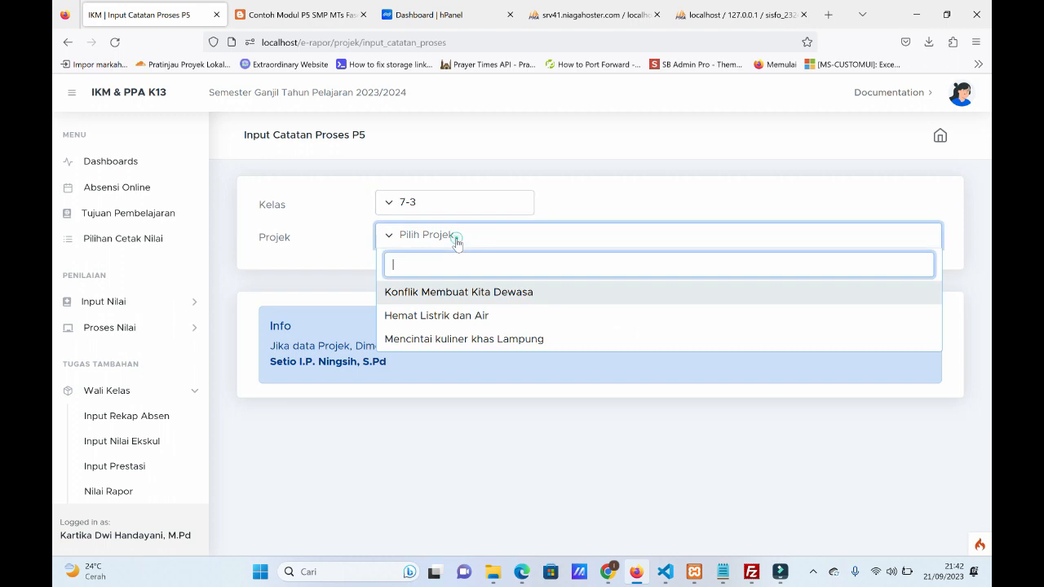
pyautogui.click(436, 315)
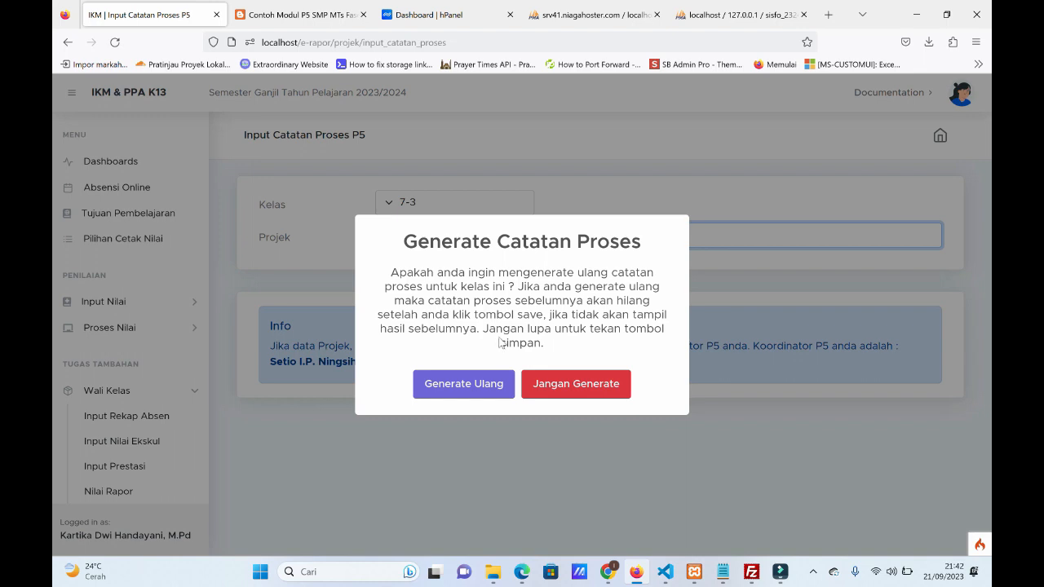
pyautogui.click(464, 391)
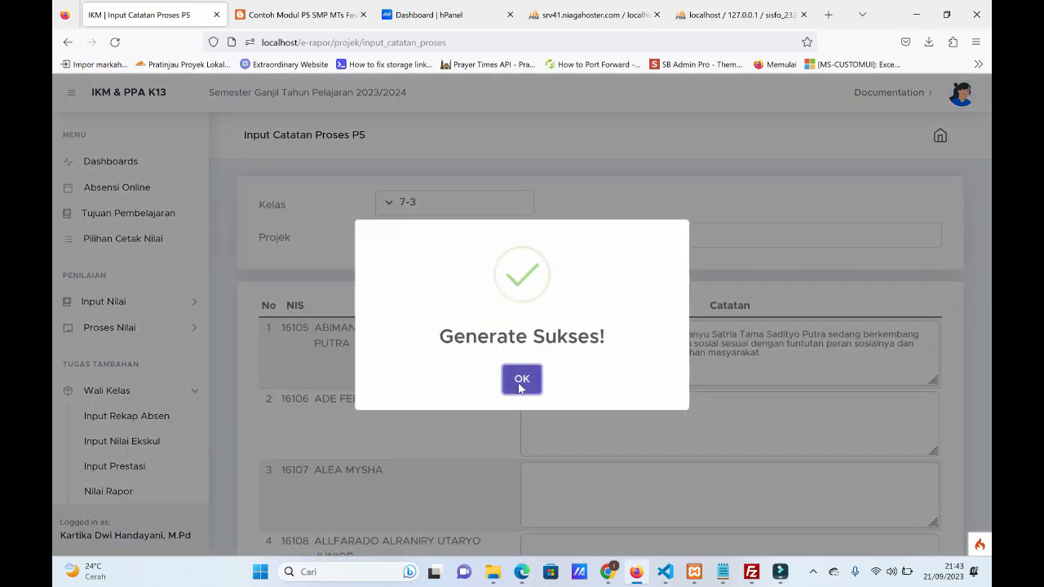
pyautogui.click(520, 389)
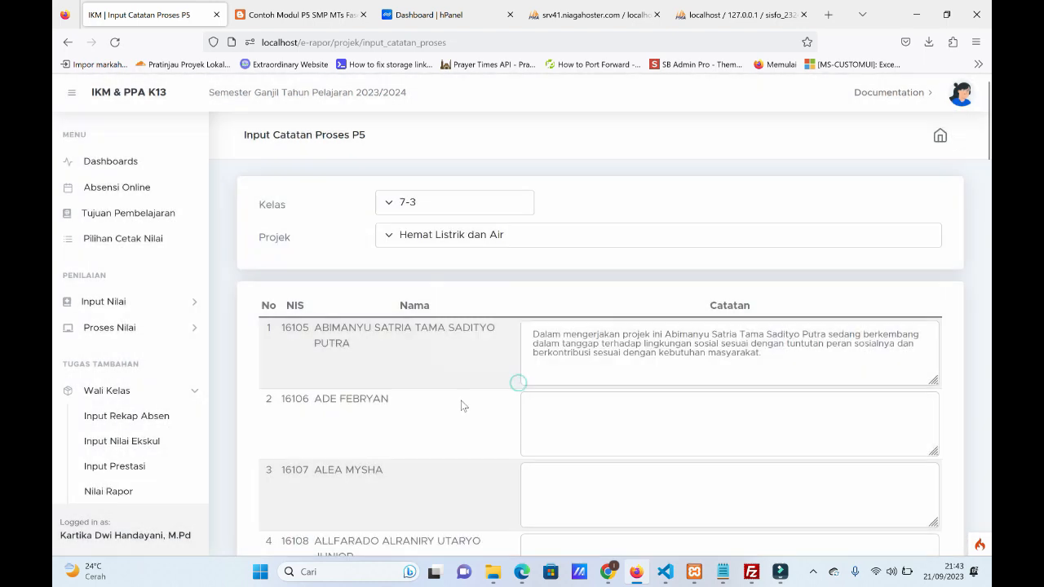
# Examine the first student's generated process note and the notes column down to the end of the class list.
pyautogui.scroll(-2, 462, 402)
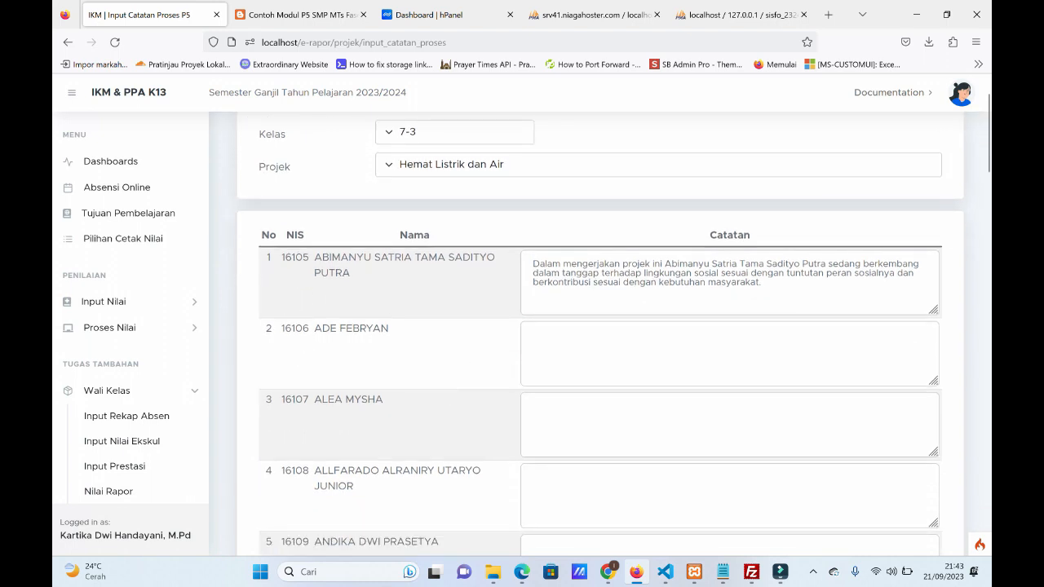
pyautogui.moveTo(532, 263); pyautogui.dragTo(762, 282)
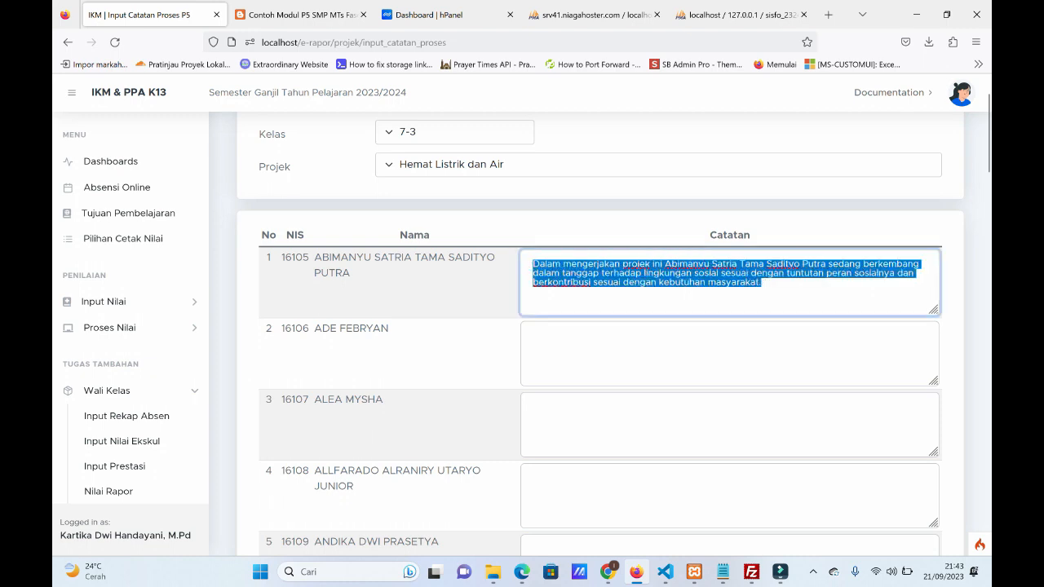
pyautogui.click(643, 293)
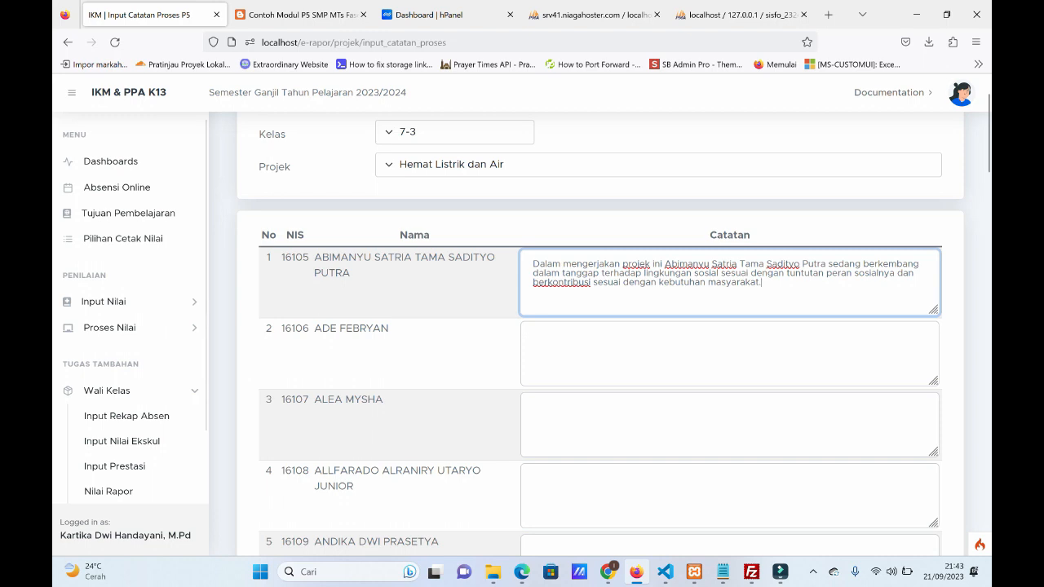
pyautogui.scroll(-9, 426, 306)
pyautogui.scroll(-3, 426, 309)
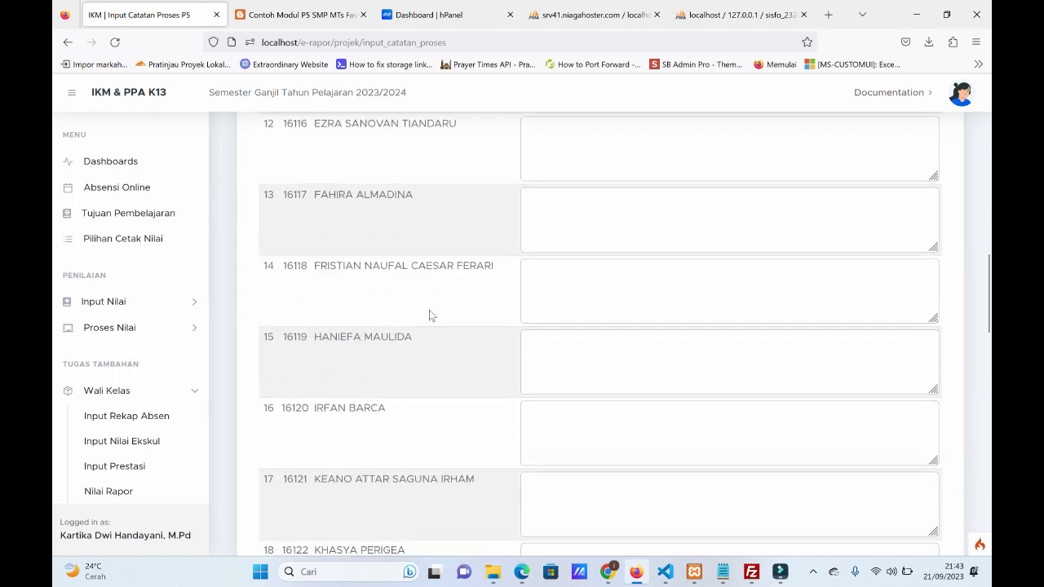
pyautogui.scroll(-10, 429, 312)
pyautogui.scroll(-1, 432, 317)
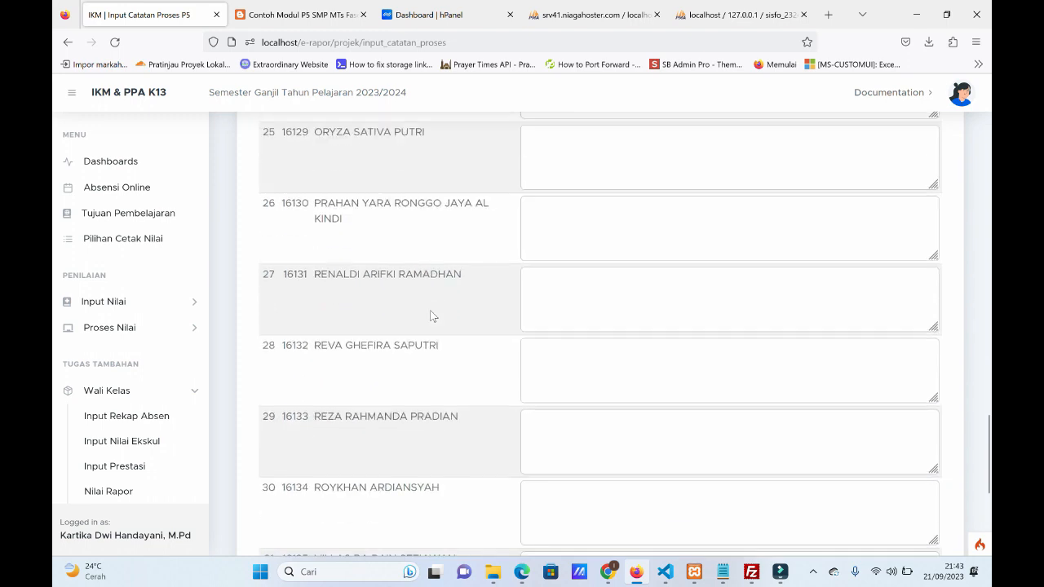
pyautogui.scroll(-2, 433, 317)
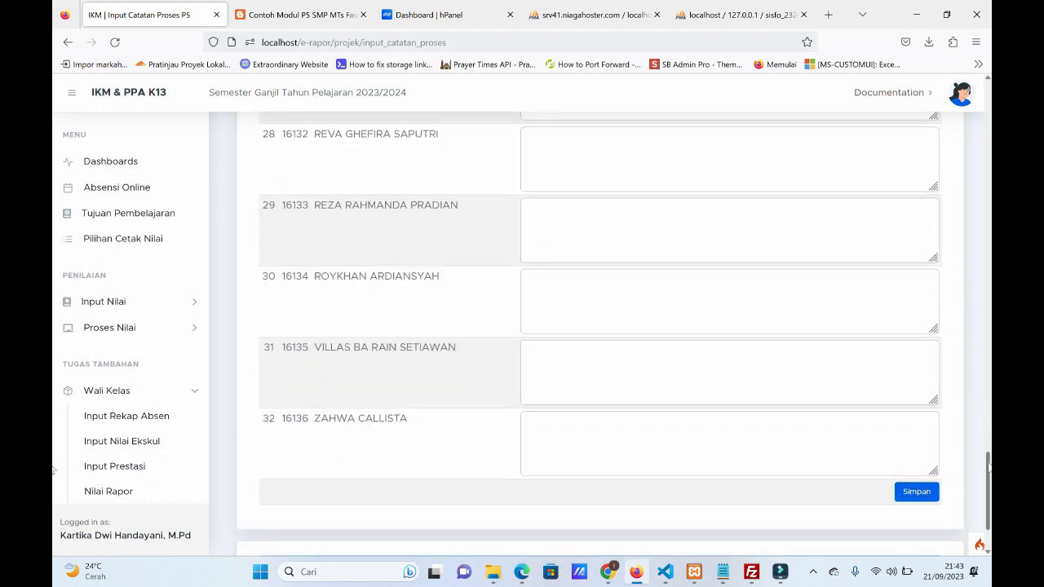
pyautogui.scroll(4, 53, 346)
pyautogui.scroll(18, 54, 346)
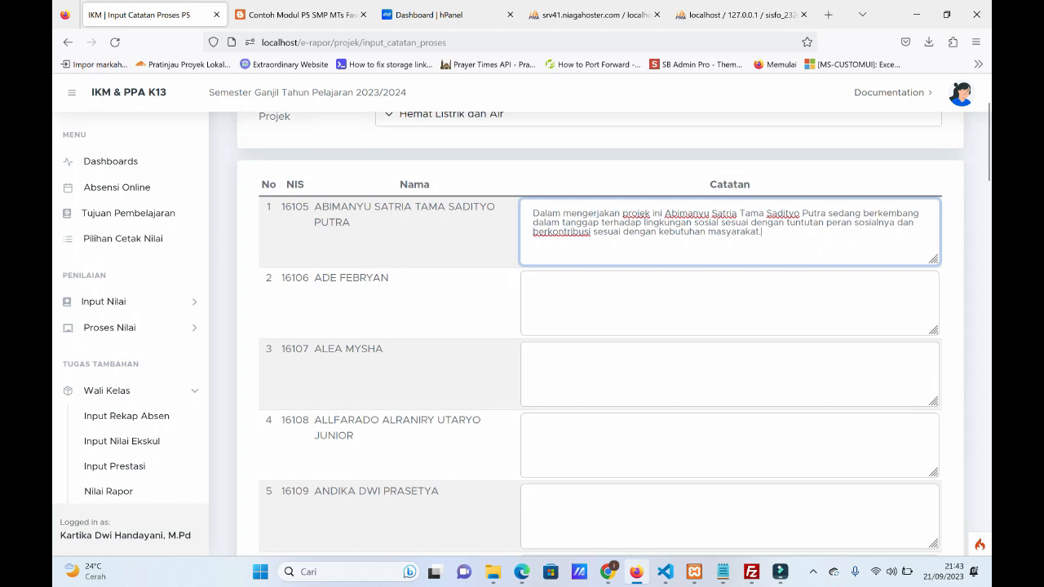
# Save the process notes for the whole class and dismiss the resulting message.
pyautogui.scroll(-20, 54, 553)
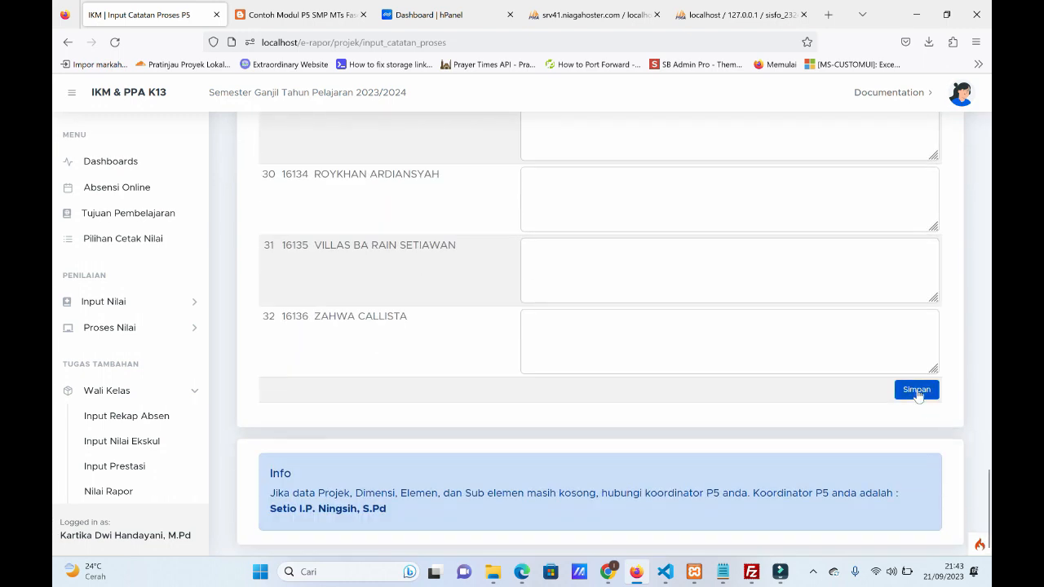
pyautogui.click(917, 391)
pyautogui.click(522, 395)
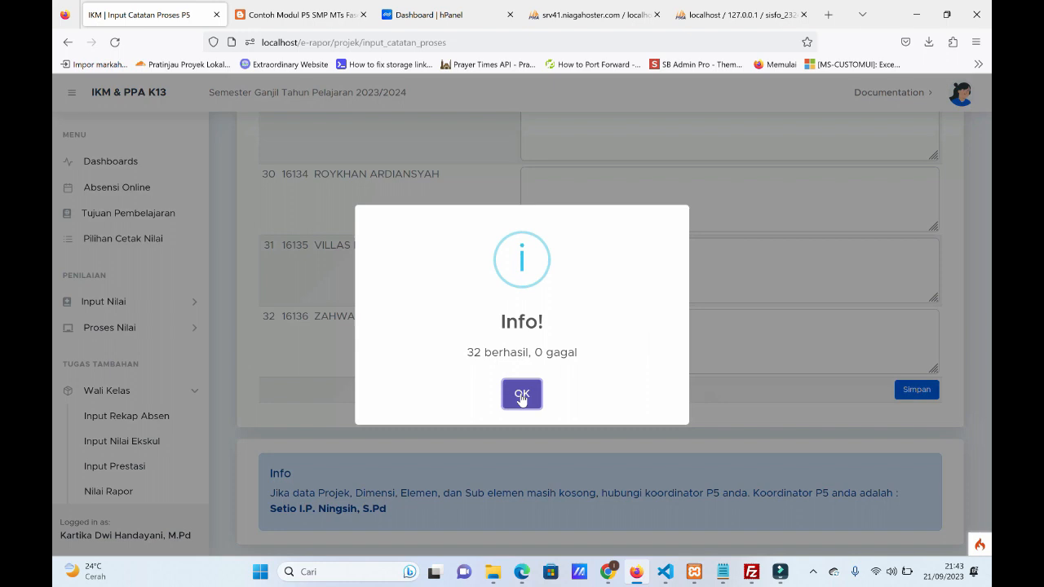
pyautogui.scroll(18, 522, 395)
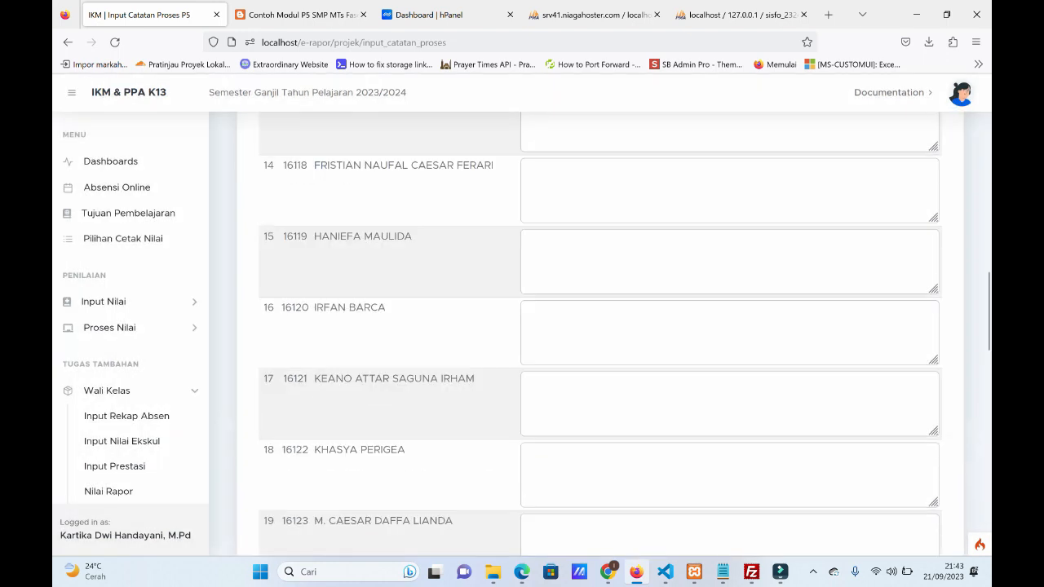
pyautogui.scroll(10, 519, 393)
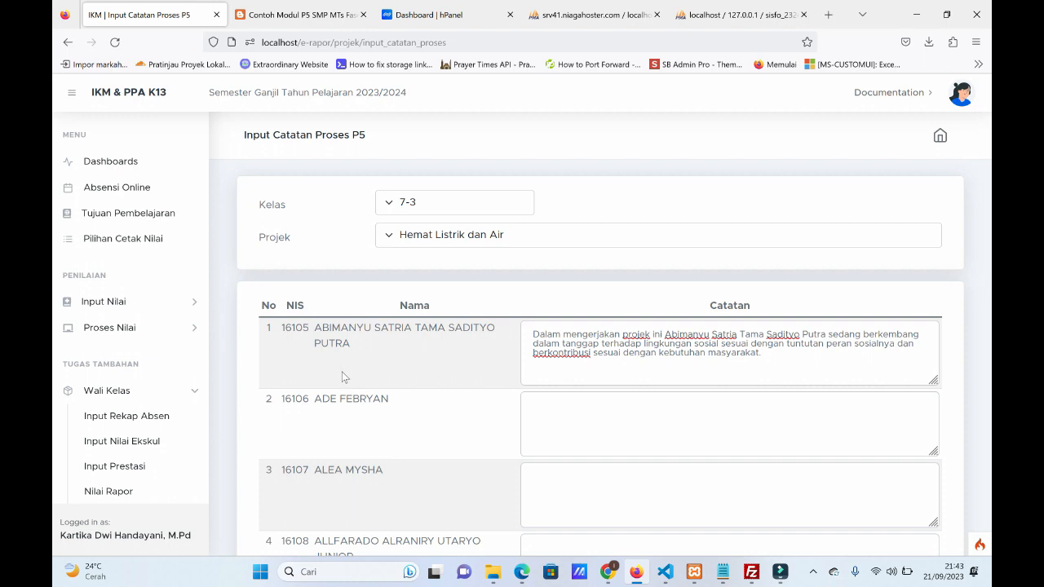
# Open the P5 achievement grade entry page and select class 7-3 with project Hemat Listrik dan Air.
pyautogui.scroll(-4, 155, 367)
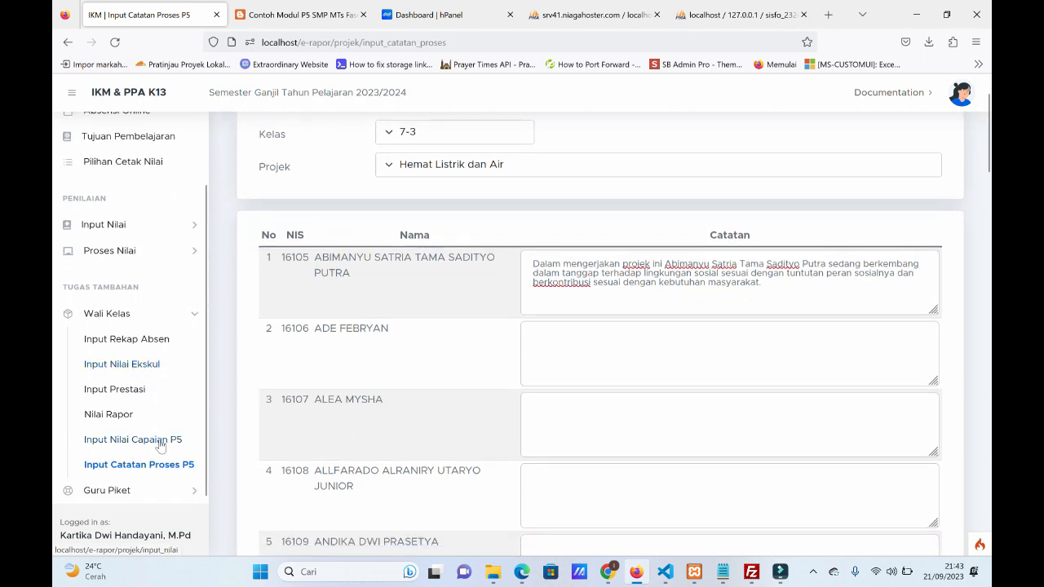
pyautogui.click(161, 443)
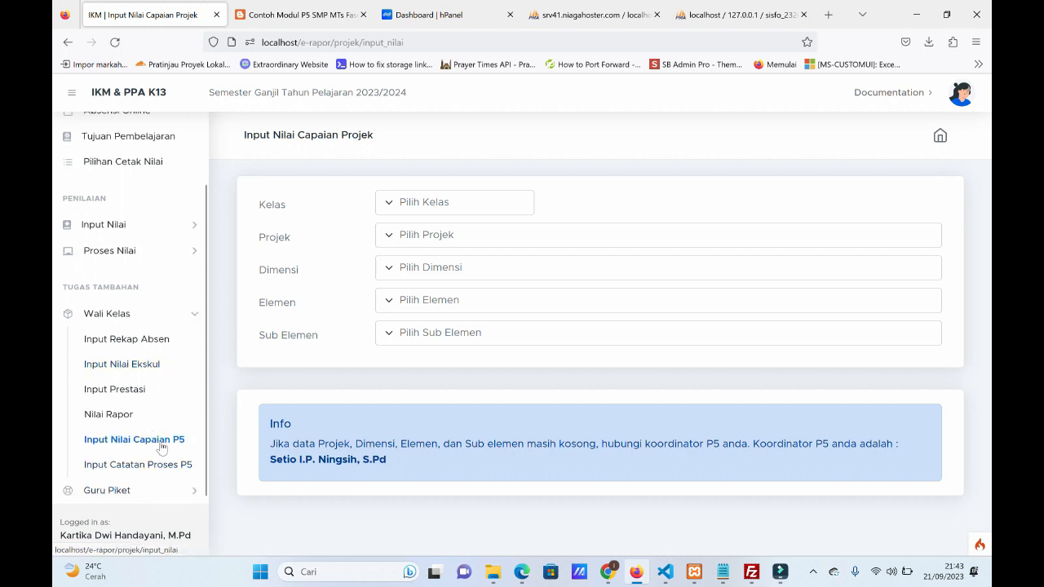
pyautogui.click(453, 209)
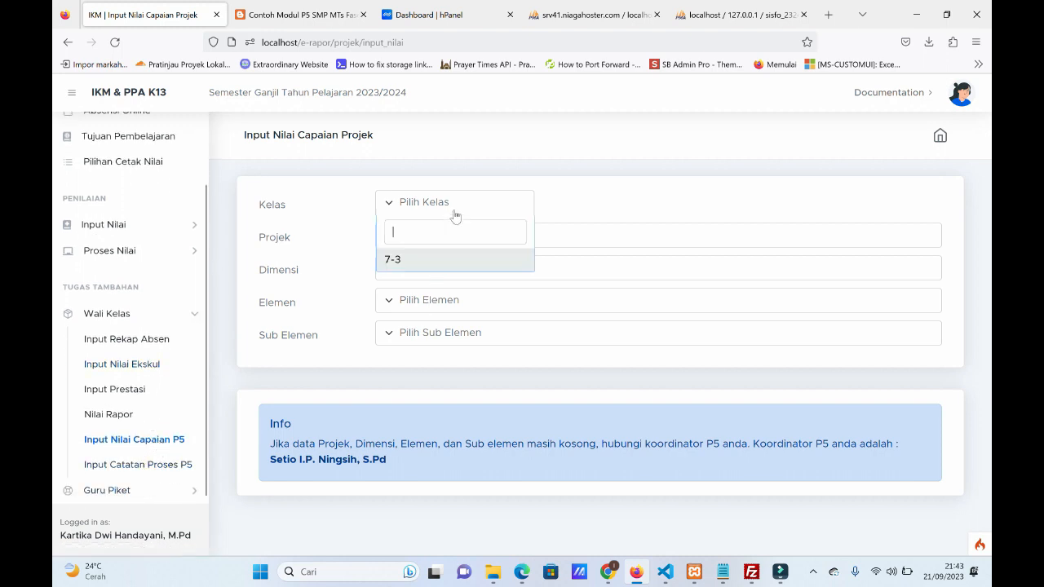
pyautogui.click(434, 261)
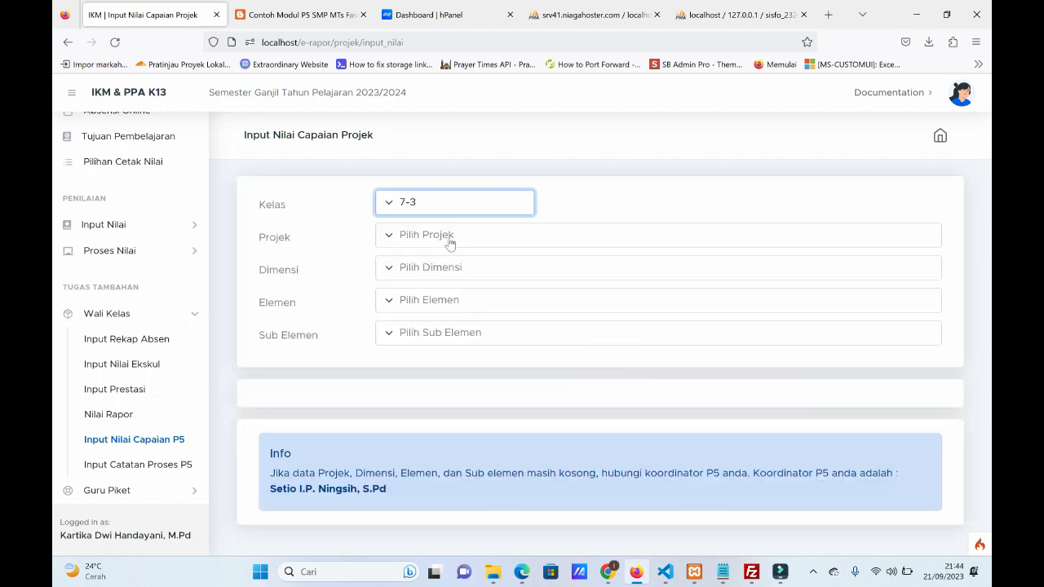
pyautogui.click(451, 236)
pyautogui.click(424, 317)
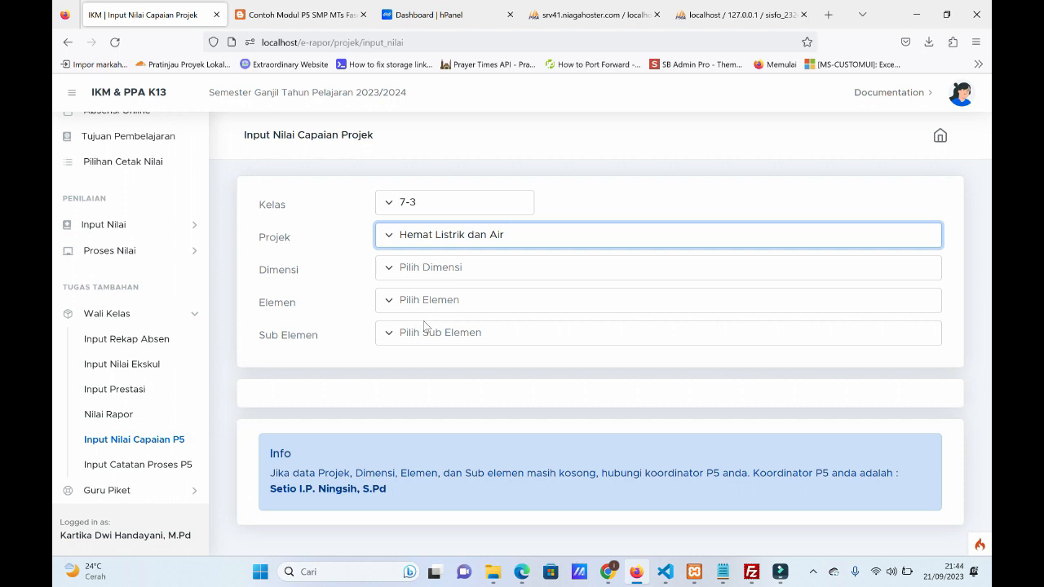
# View the dimension choices offered for the selected project, leaving the dimension unselected.
pyautogui.click(480, 273)
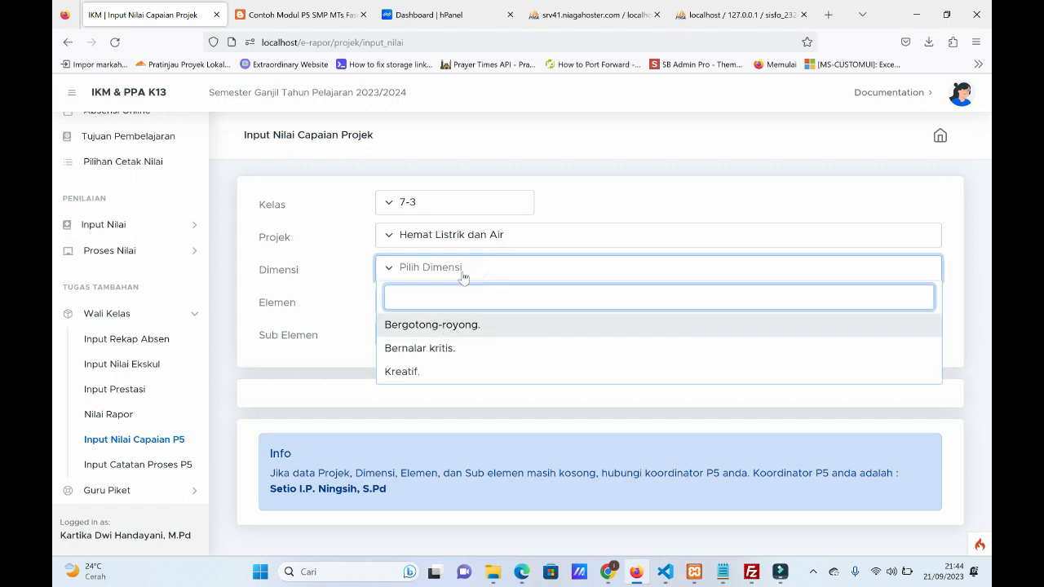
pyautogui.click(291, 278)
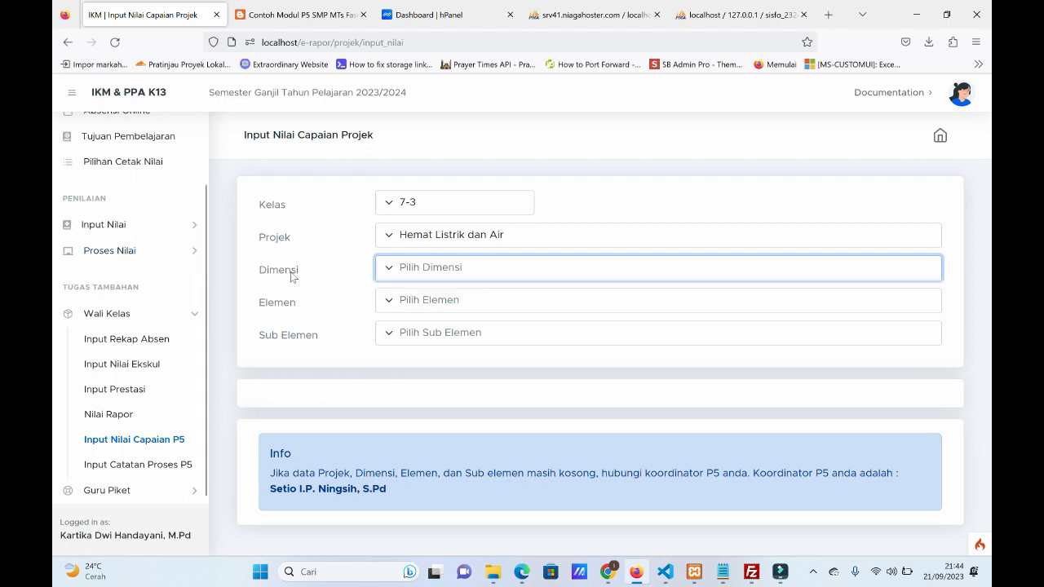
pyautogui.click(429, 276)
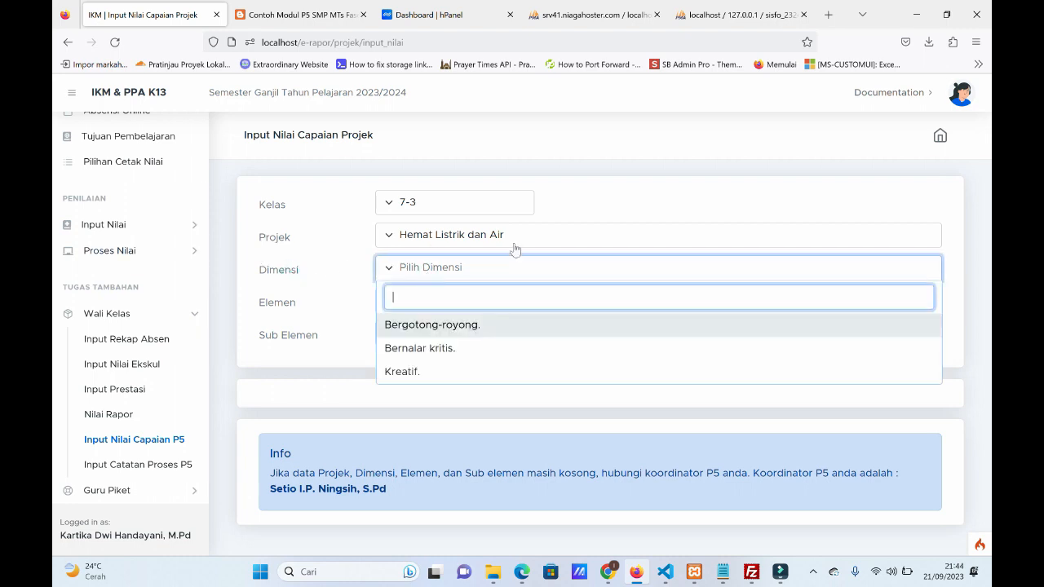
pyautogui.click(650, 201)
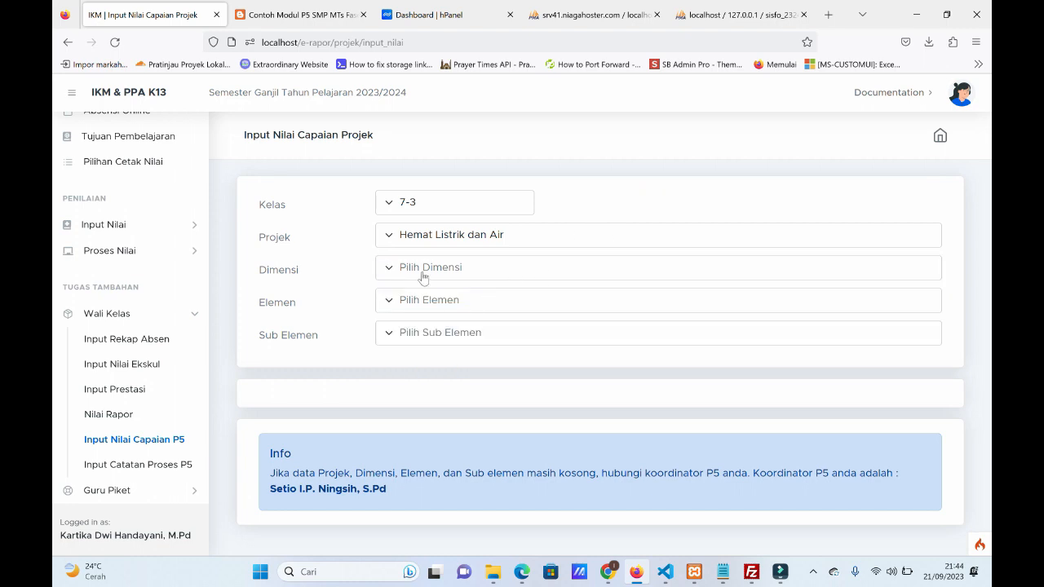